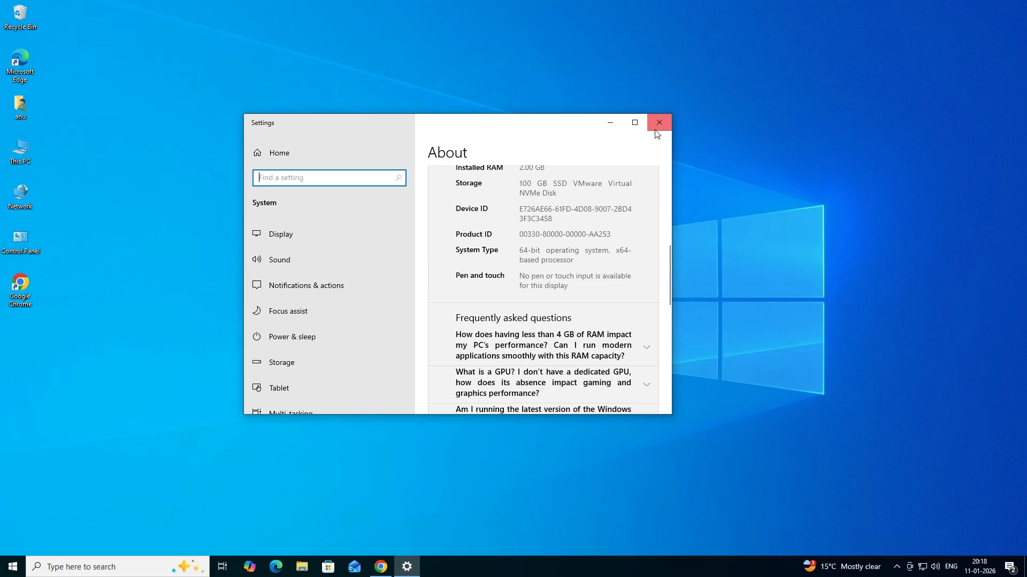
Close the system information window, switch to Chrome and run the Google search for "hp laser 108a driver"
left_click(945, 11)
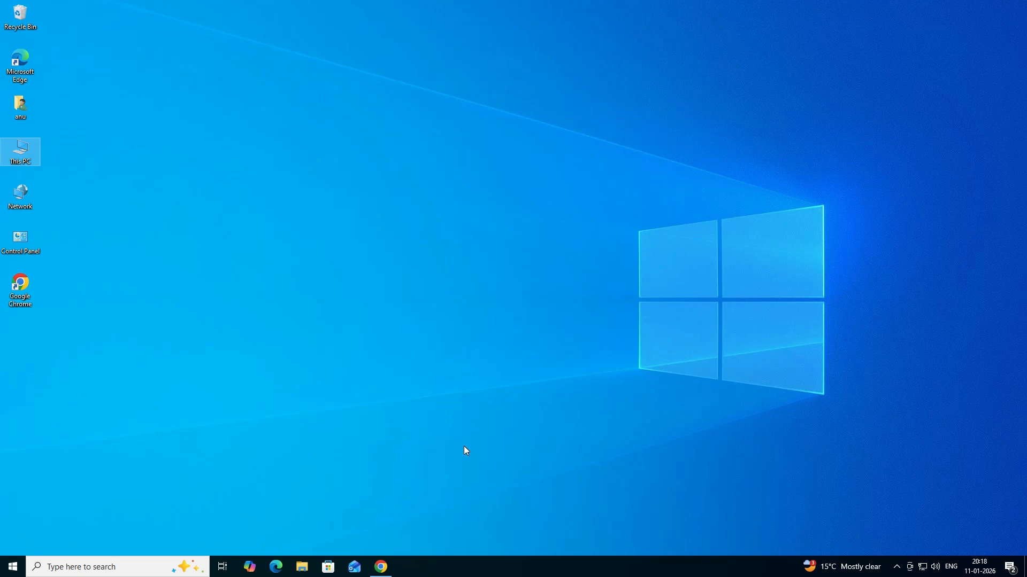
mouse_move(389, 568)
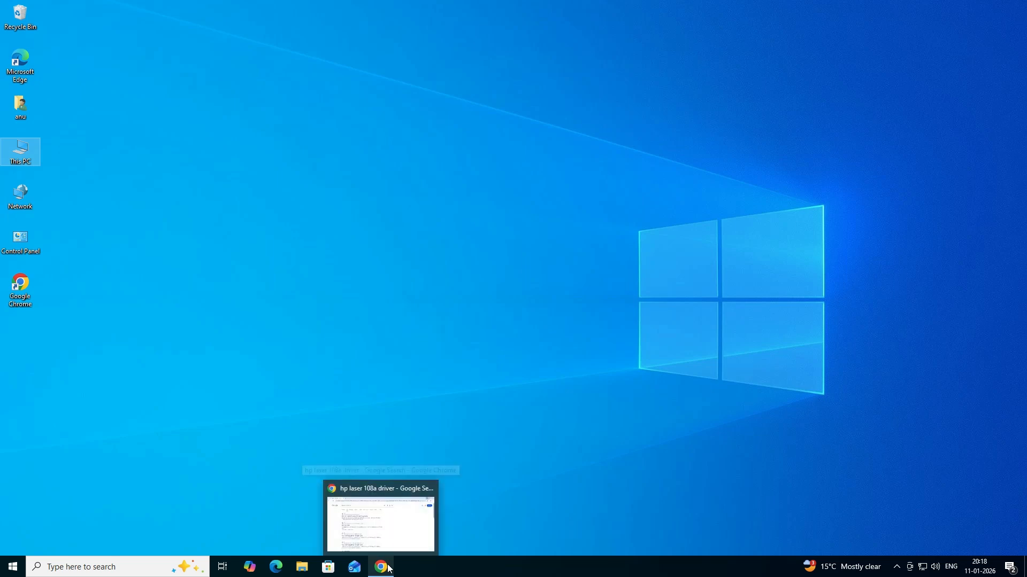
left_click(389, 569)
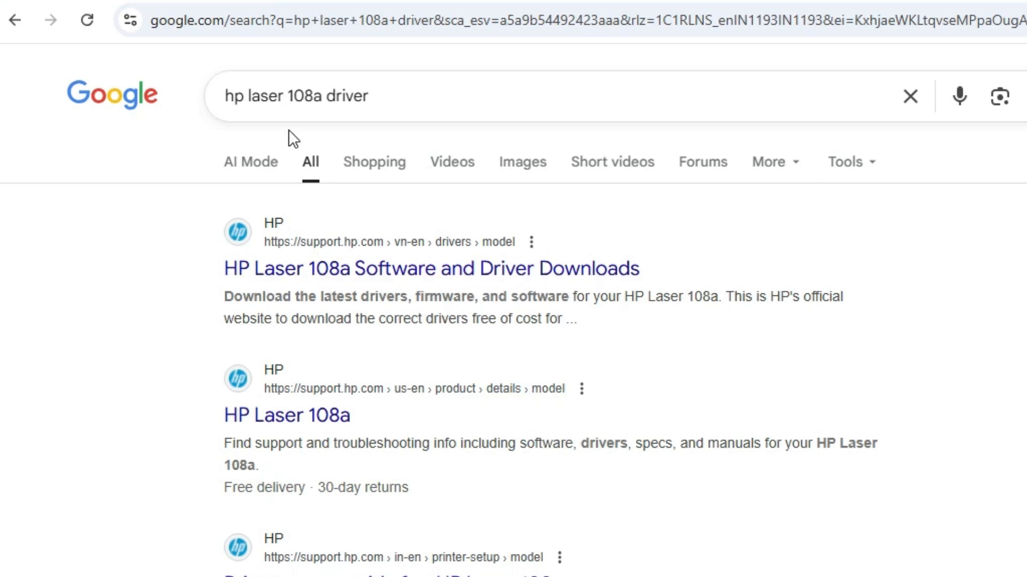
left_click_drag(368, 97, 184, 100)
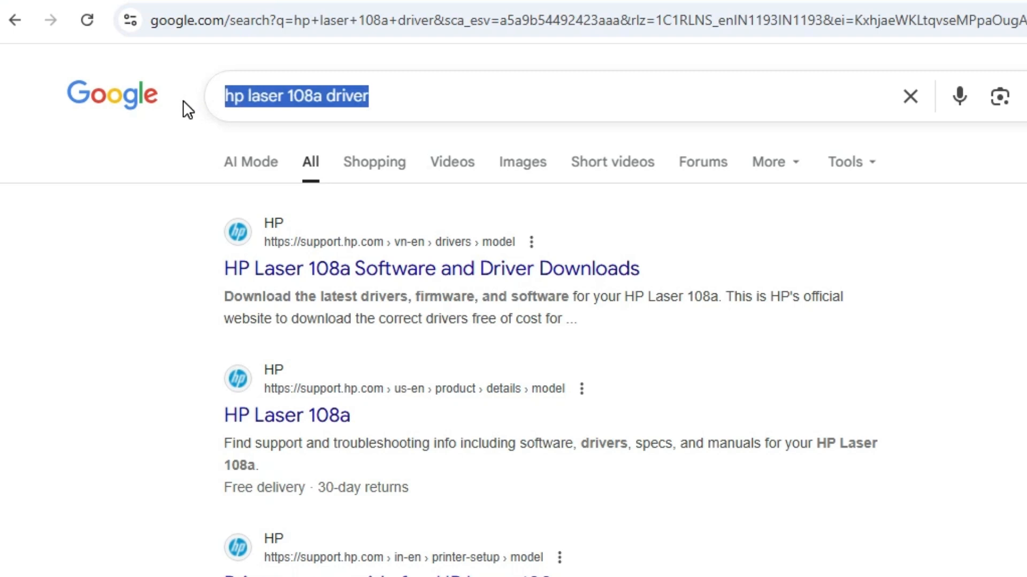
key("Return")
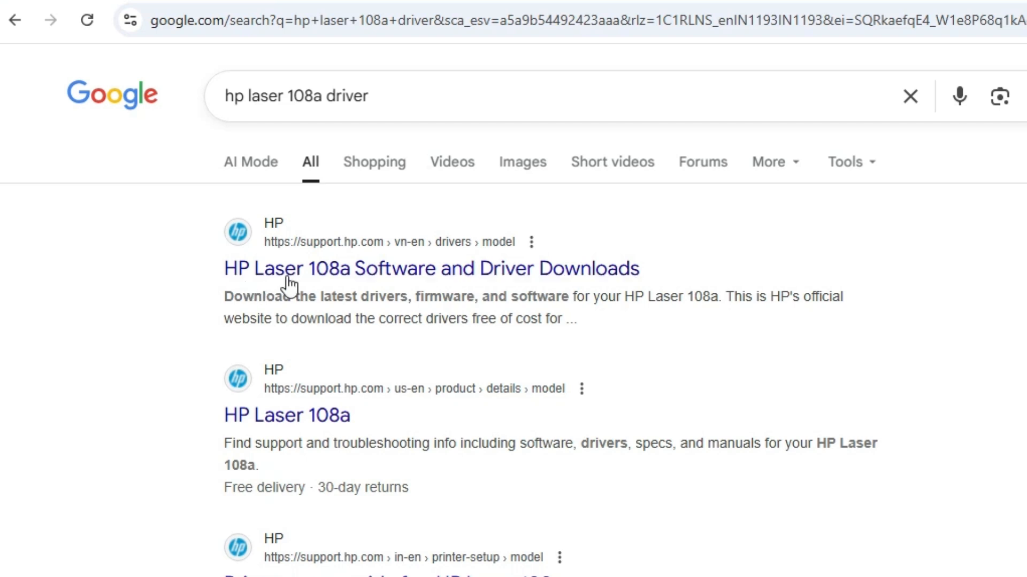
Open the HP Laser 108a Software and Driver Downloads result in a new tab and switch to it
right_click(482, 268)
left_click(603, 289)
left_click(201, 2)
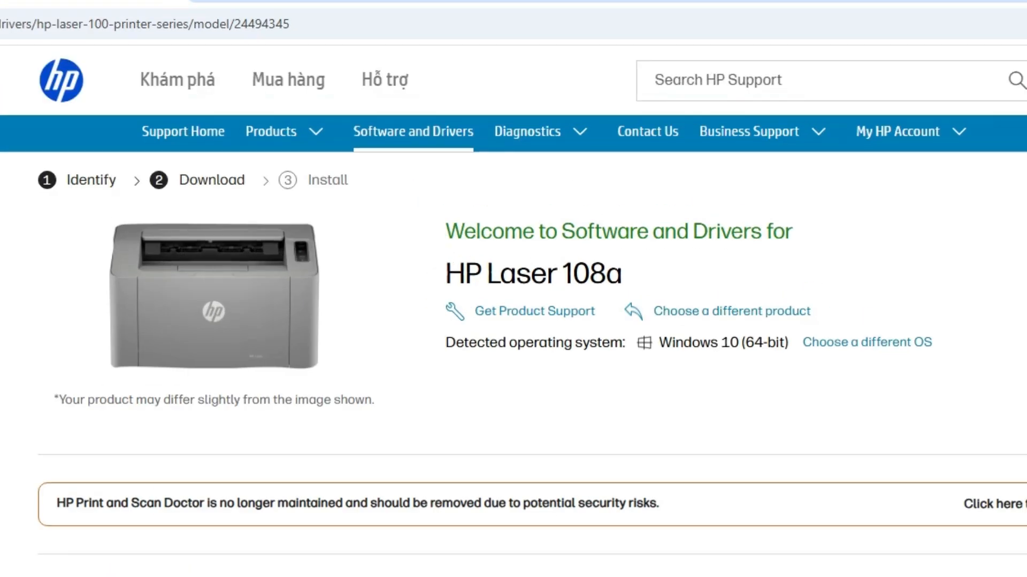
Check the printer model and detected operating system, reviewing the OS version choices and keeping Windows 10 (64-bit)
left_click_drag(424, 165, 528, 165)
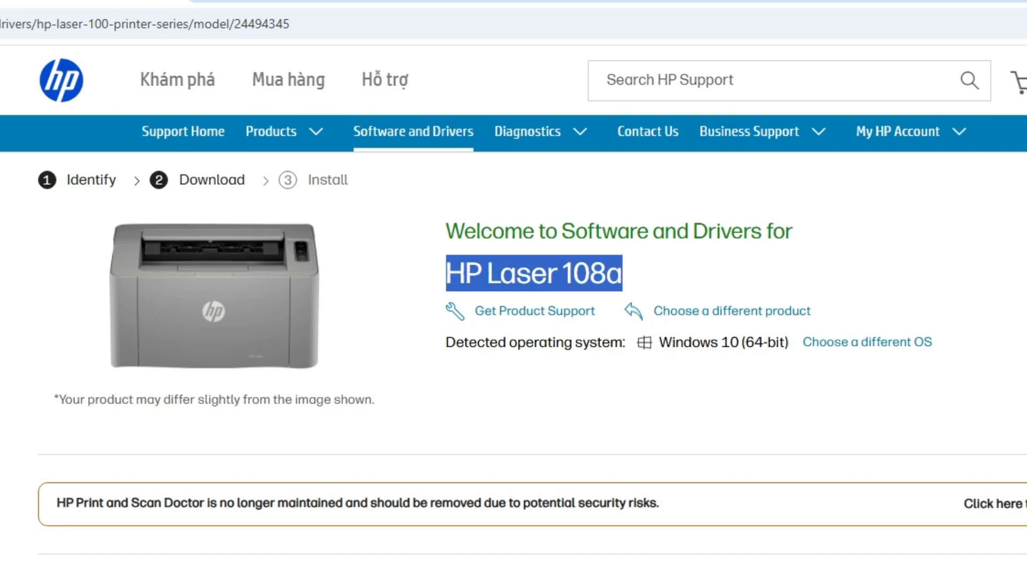
left_click_drag(659, 343, 789, 346)
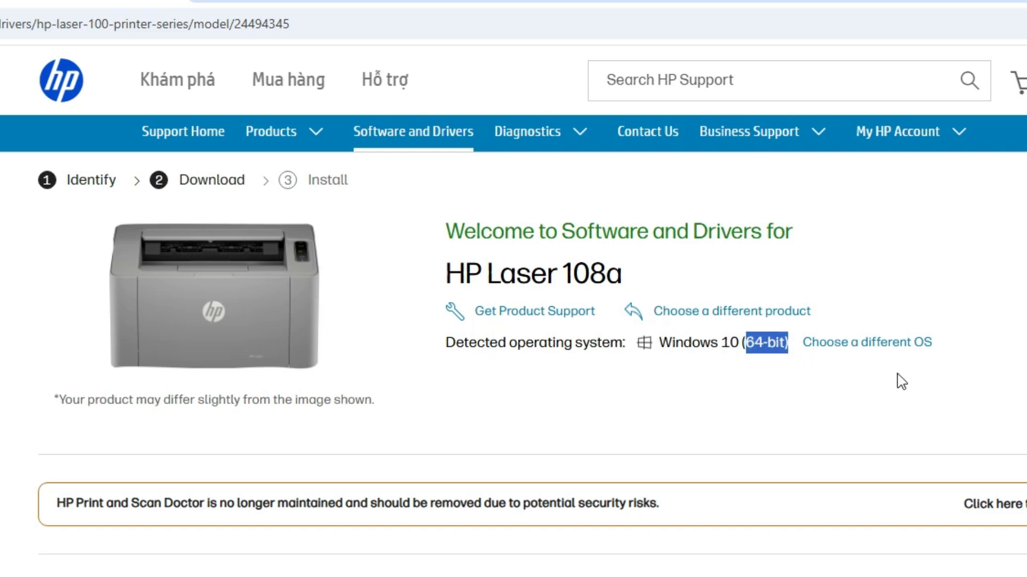
left_click(901, 345)
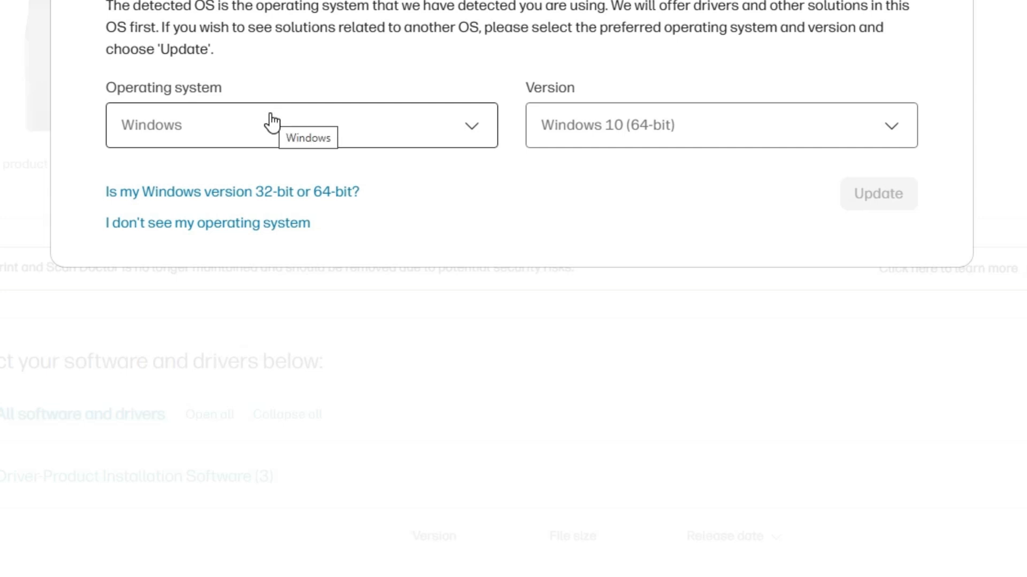
left_click(671, 140)
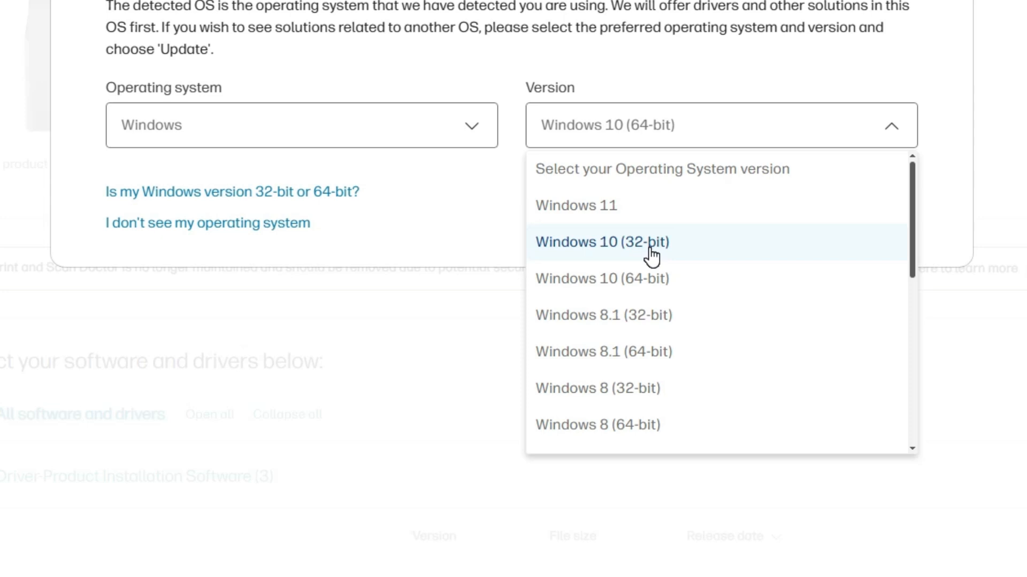
left_click(638, 290)
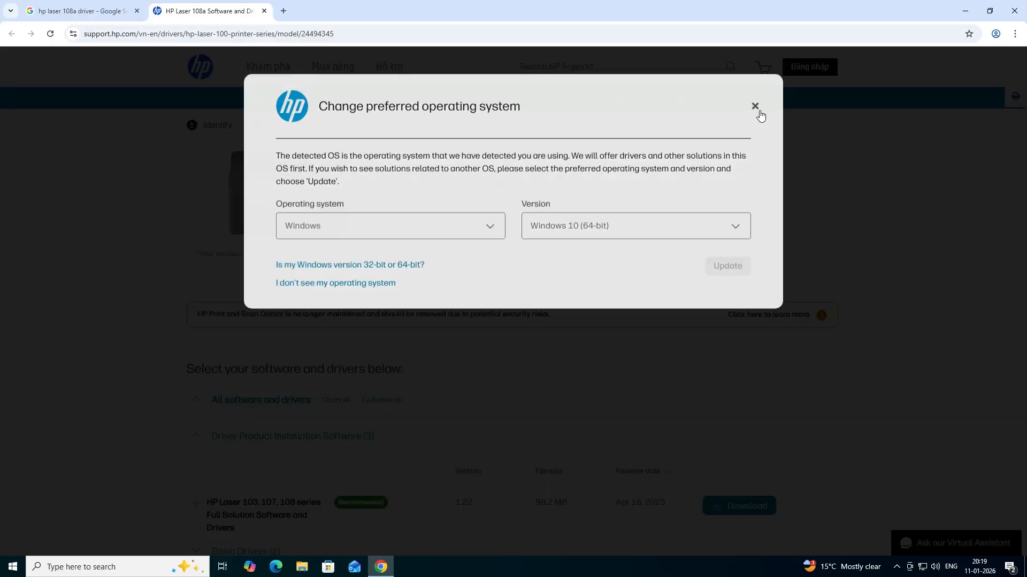
left_click(757, 106)
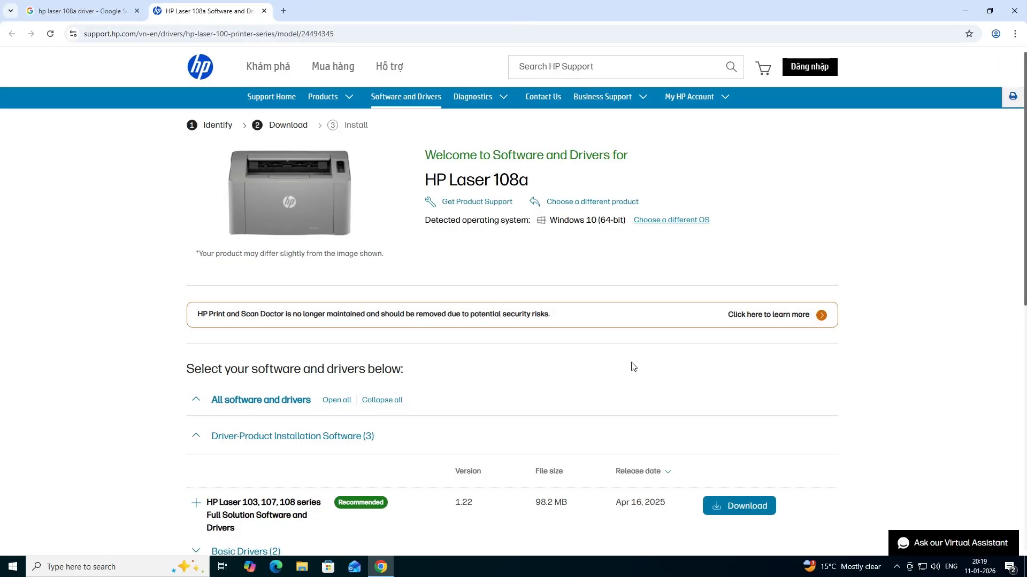
Download the recommended HP Laser 103, 107, 108 series Full Solution Software and Drivers from Driver-Product Installation Software
scroll(516, 289, "down", 1)
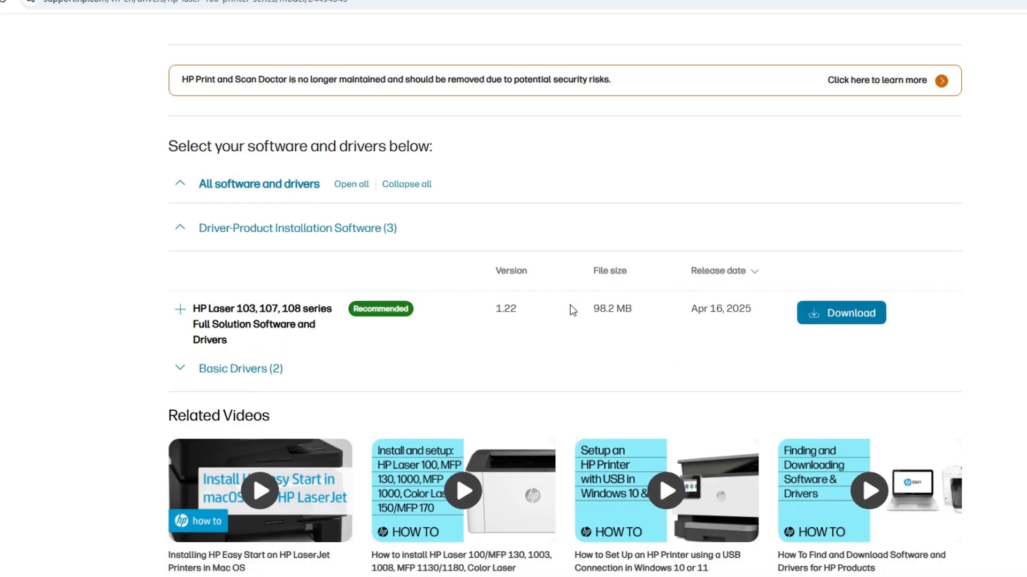
scroll(245, 251, "down", 1)
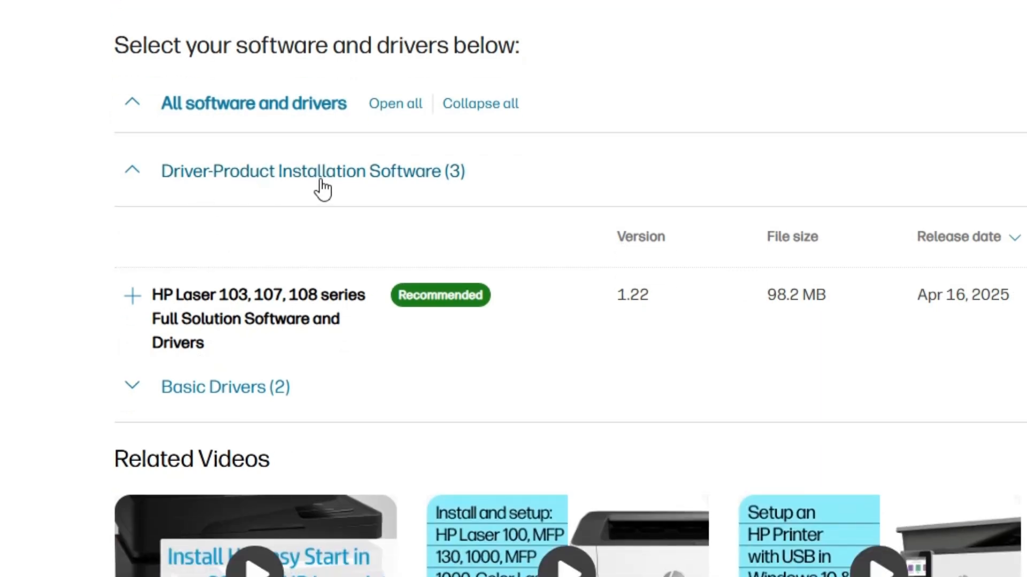
left_click(129, 177)
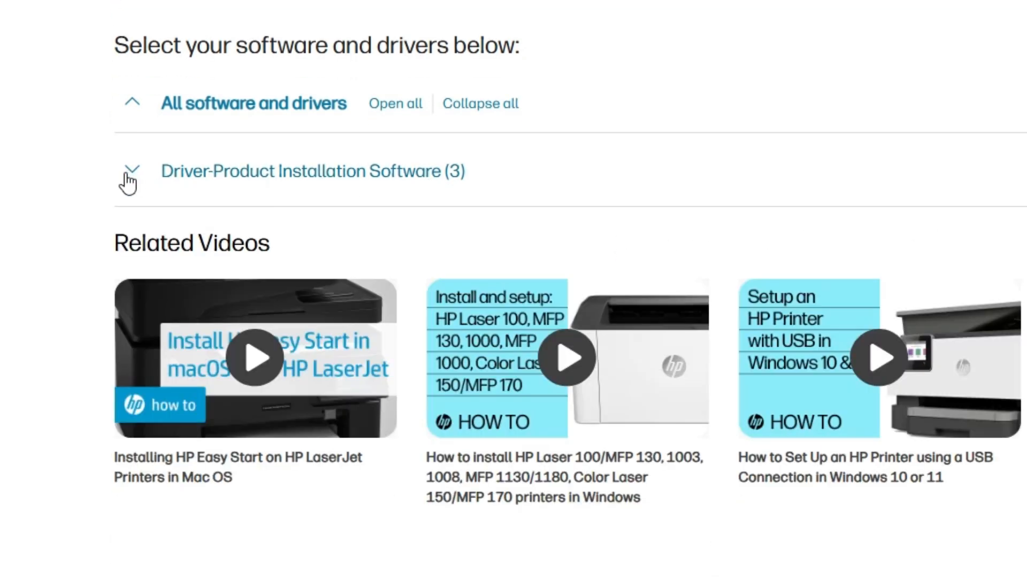
left_click(130, 177)
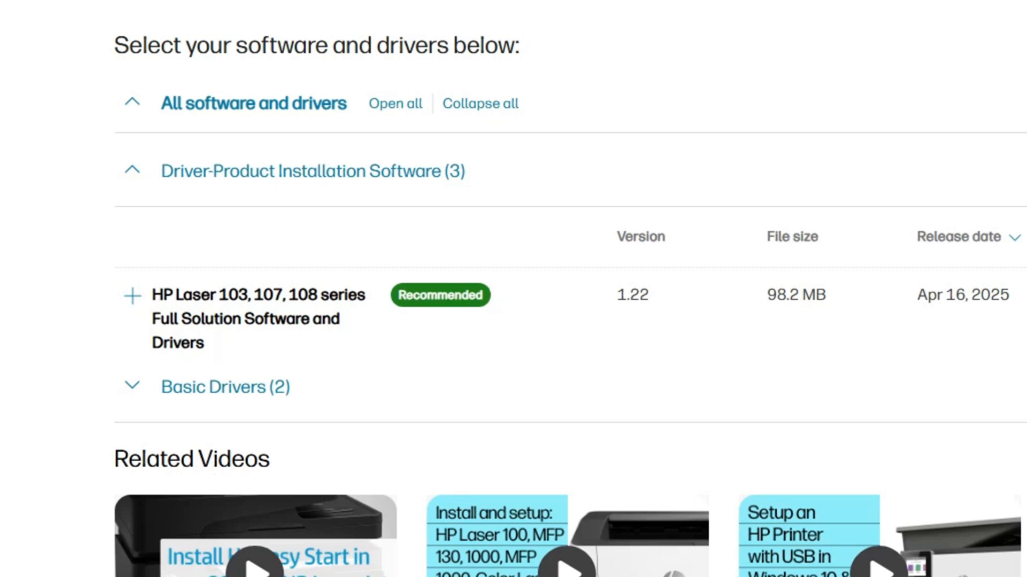
left_click_drag(153, 294, 262, 332)
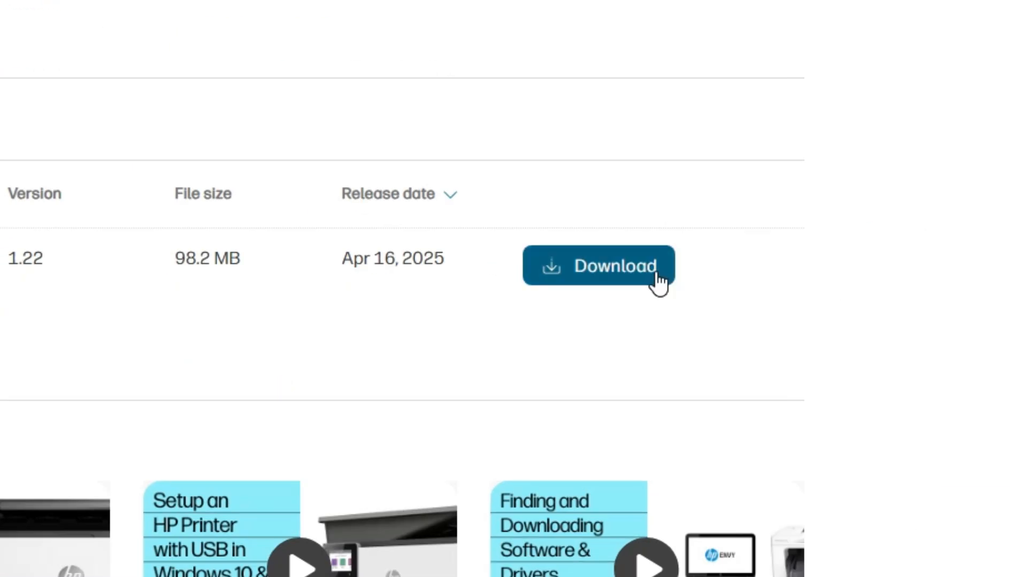
left_click(657, 275)
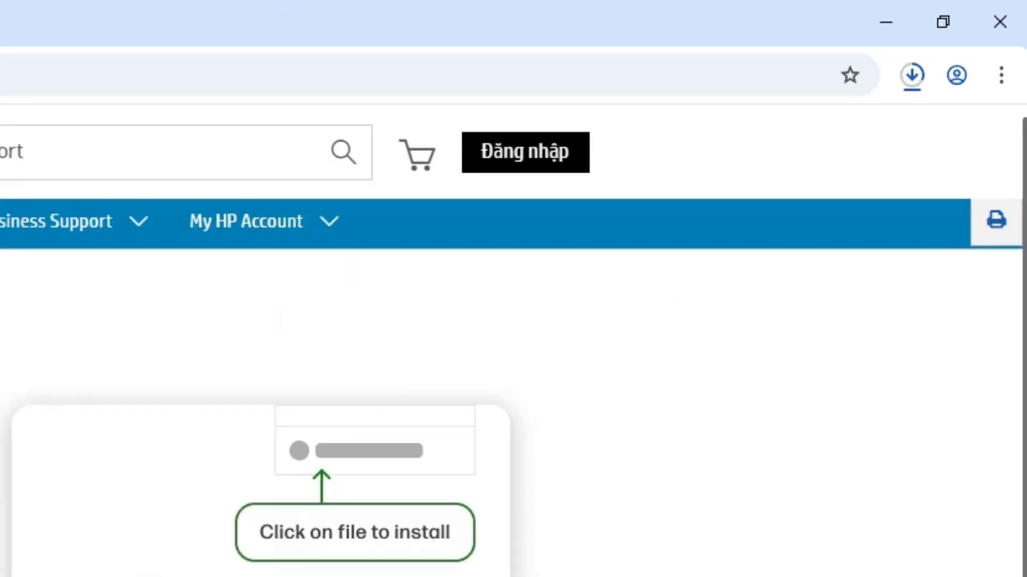
Show the downloaded HP Laser driver file in its folder and minimize the browser
left_click(918, 83)
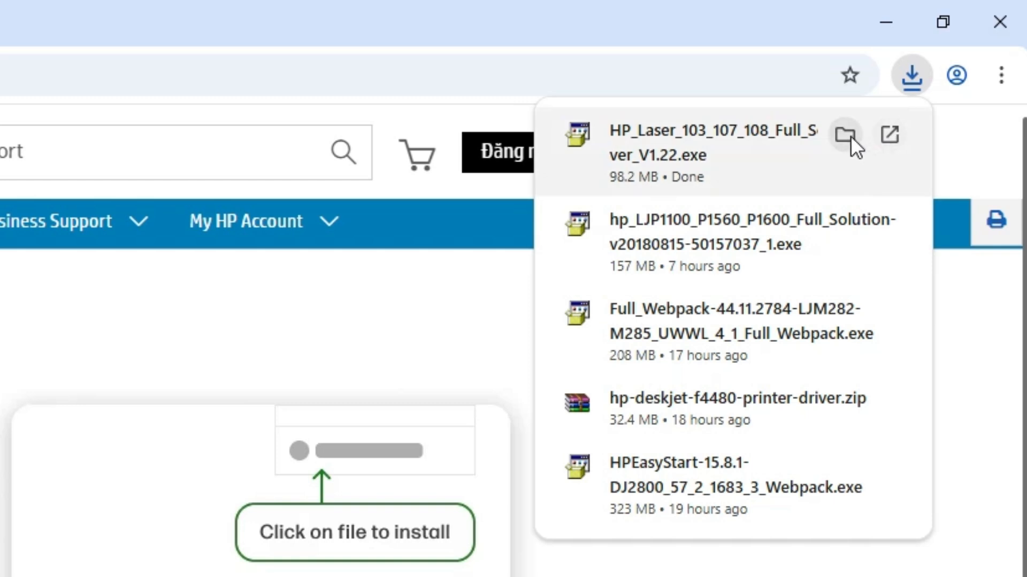
left_click(848, 135)
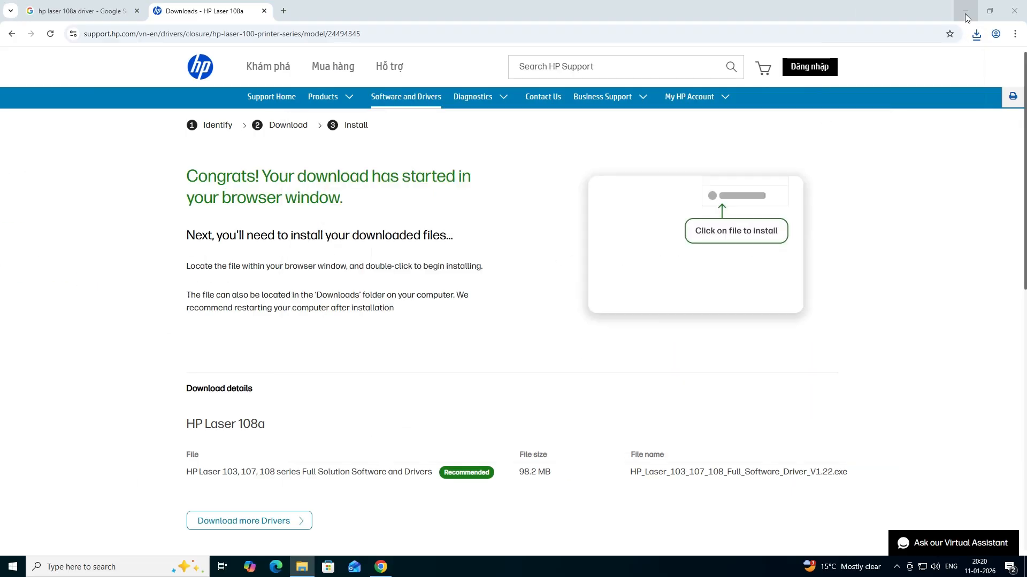
left_click(966, 17)
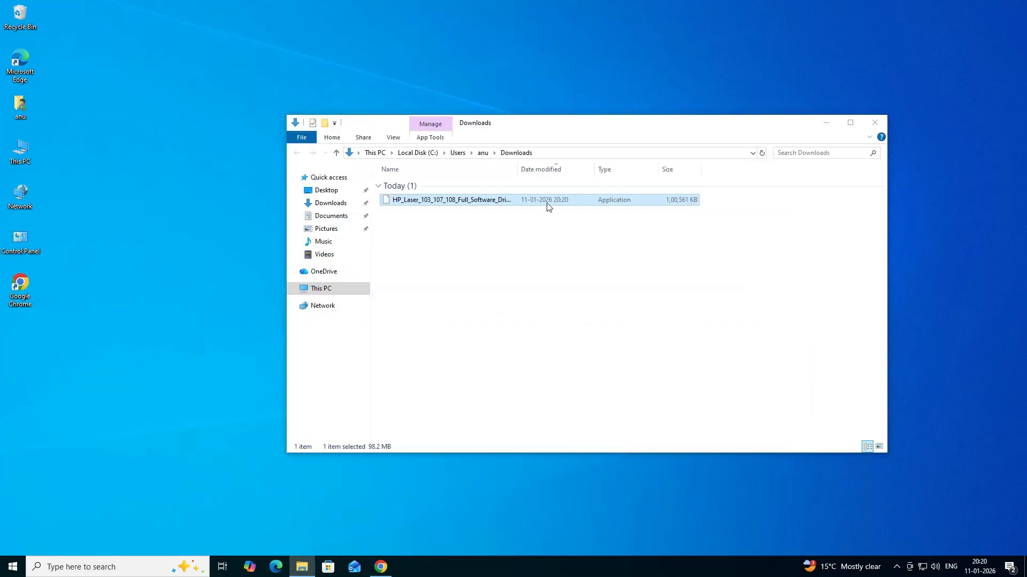
Move the HP Laser driver installer from Downloads to the desktop and place it beside the existing icons
left_click_drag(401, 202, 209, 237)
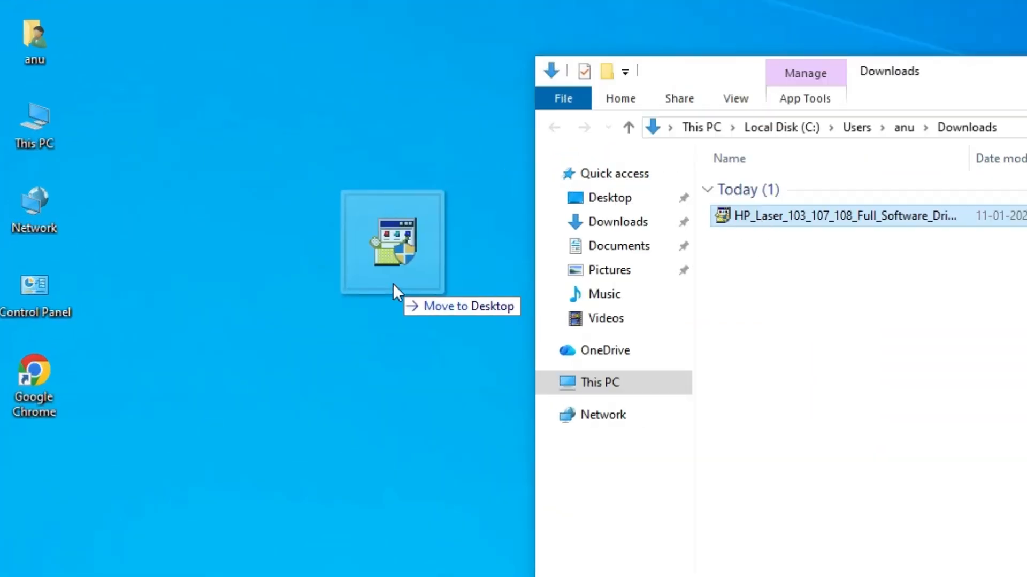
left_click_drag(393, 284, 394, 286)
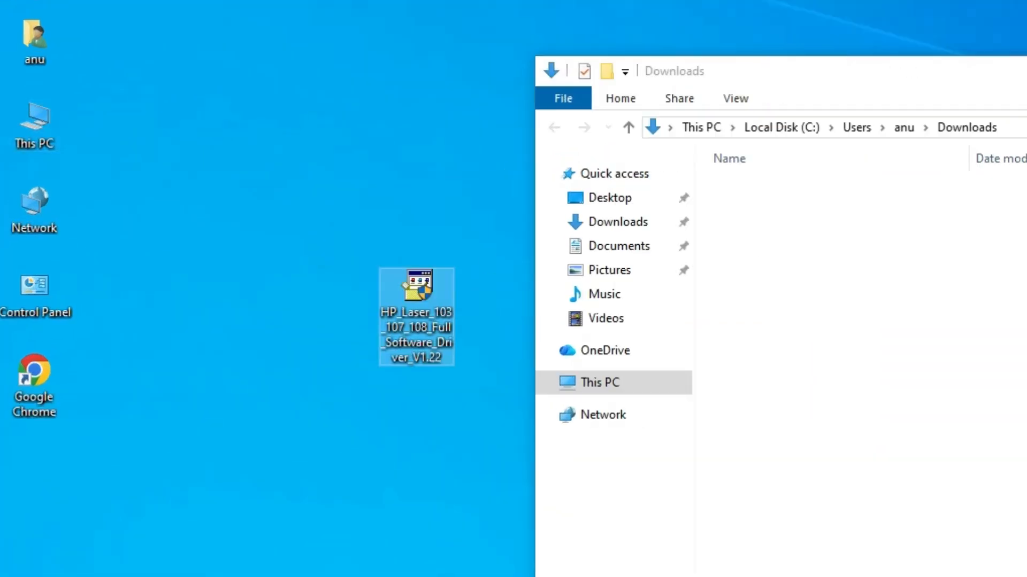
key("super+d")
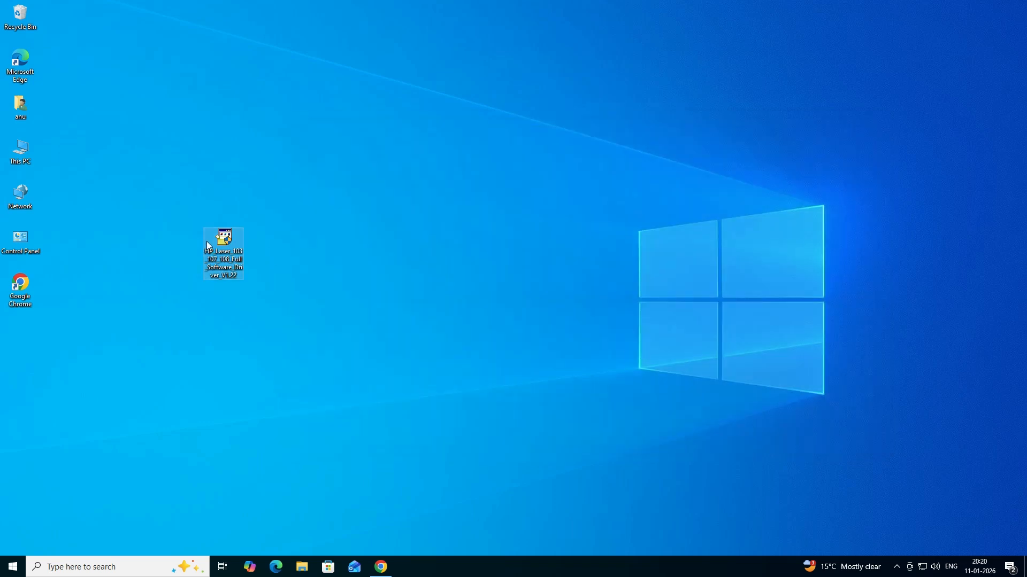
left_click_drag(208, 246, 88, 294)
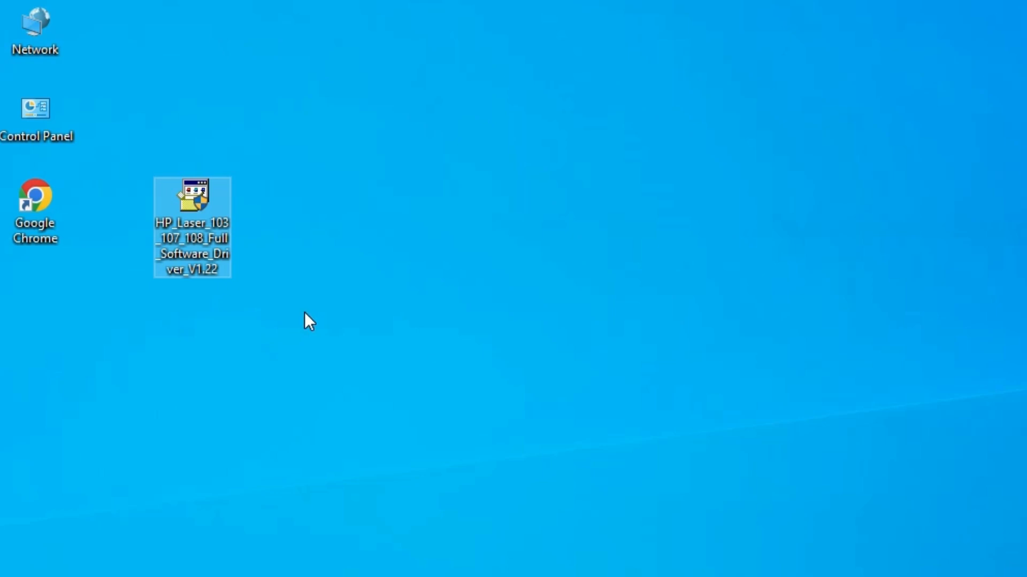
Extract the HP Laser driver installer's files with WinRAR using the default extraction options
right_click(199, 216)
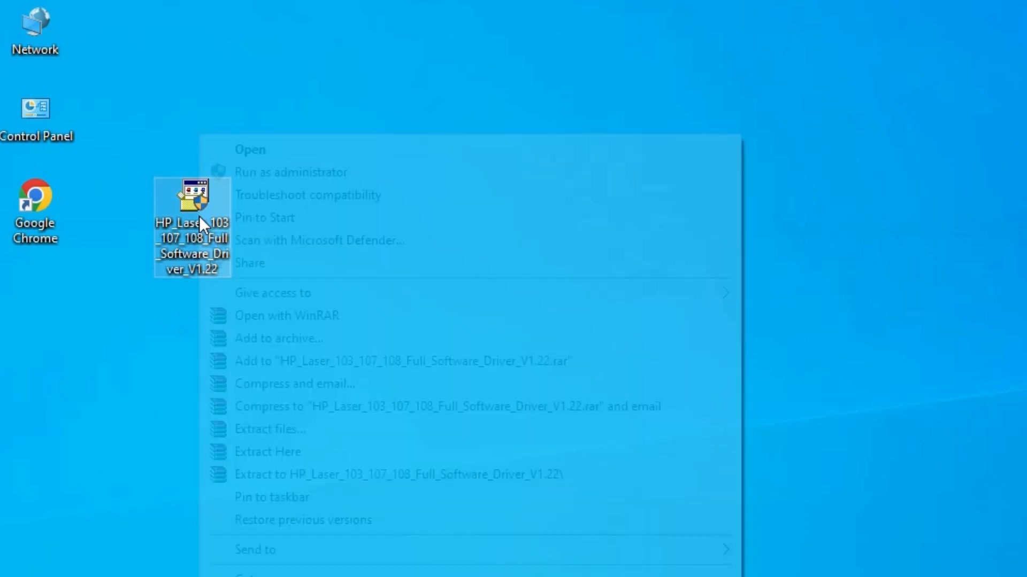
left_click(246, 429)
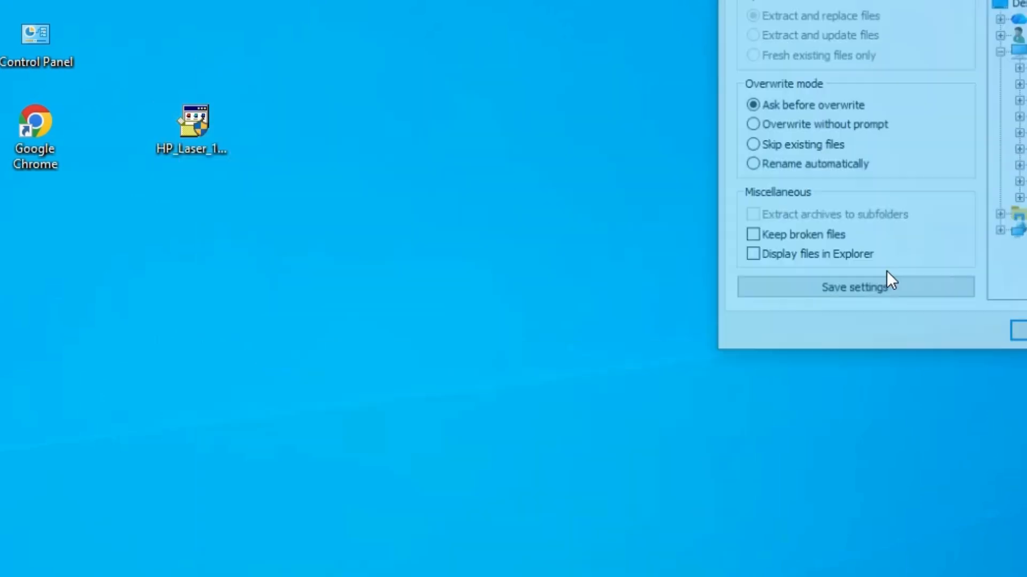
left_click(591, 519)
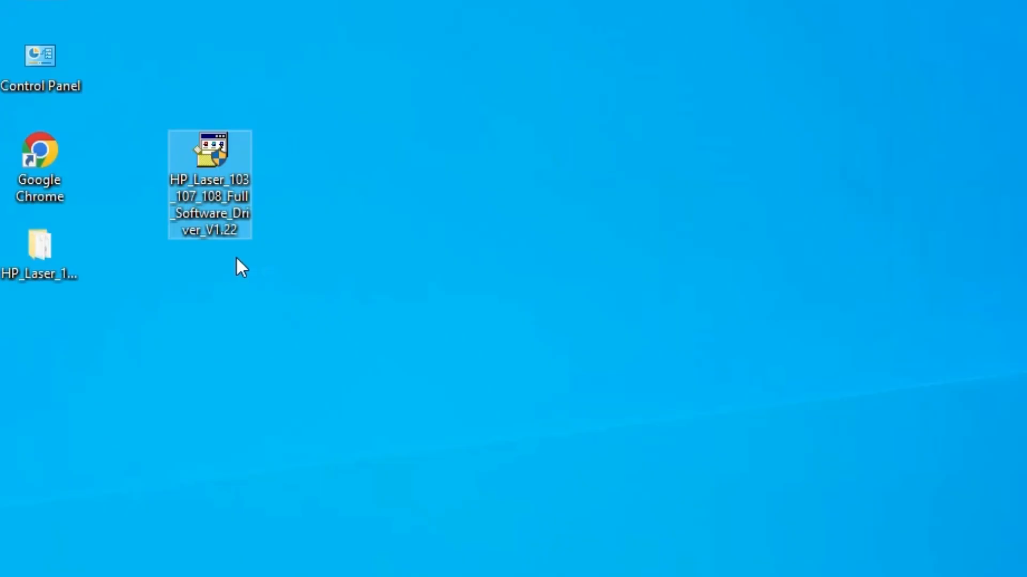
Place the extracted driver folder below the installer on the desktop, view its contents and close it
left_click_drag(41, 270, 214, 310)
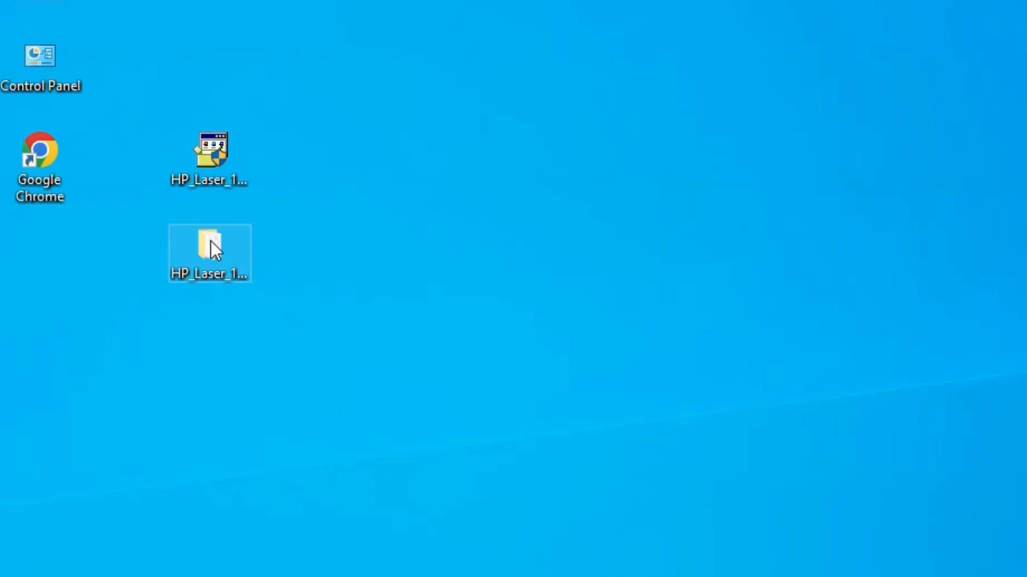
double_click(210, 243)
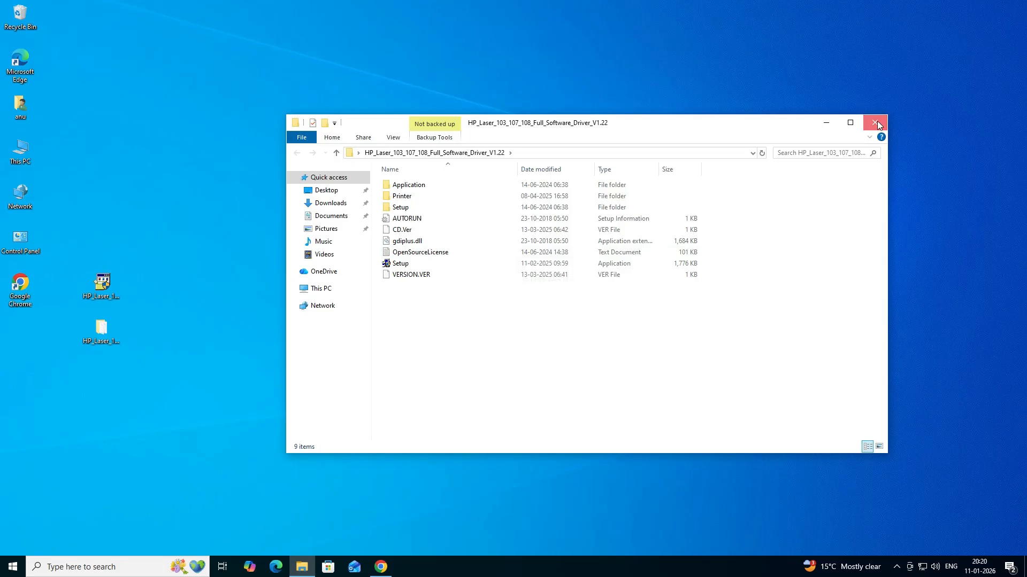
left_click(877, 121)
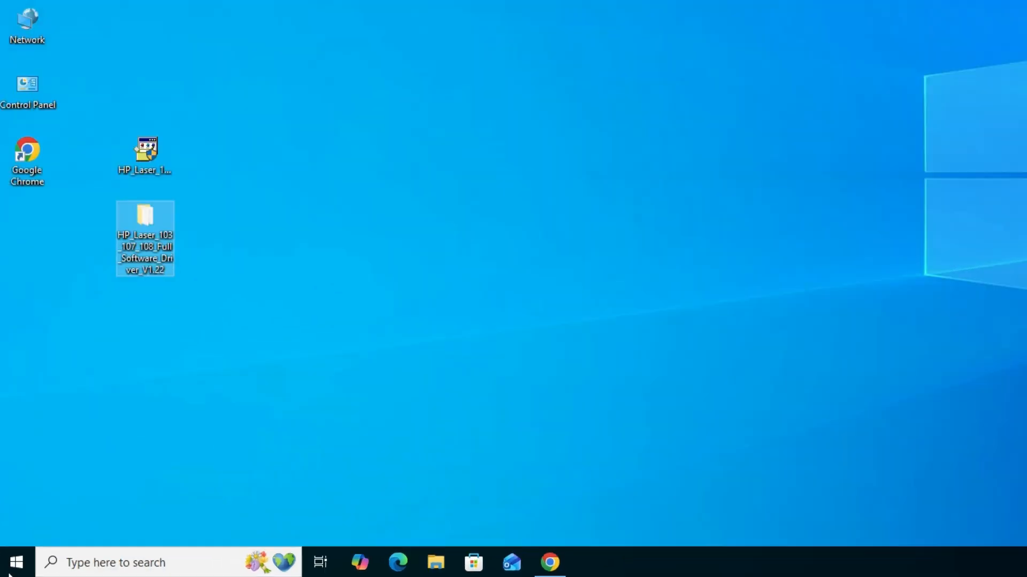
Open the Printers & scanners settings and start adding a printer that isn't listed
left_click(18, 561)
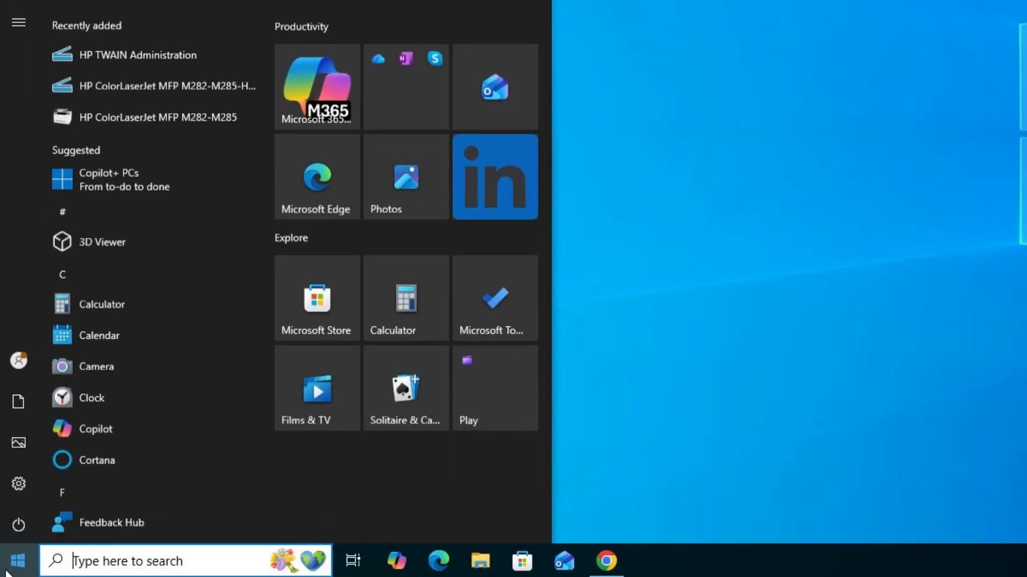
type("pr")
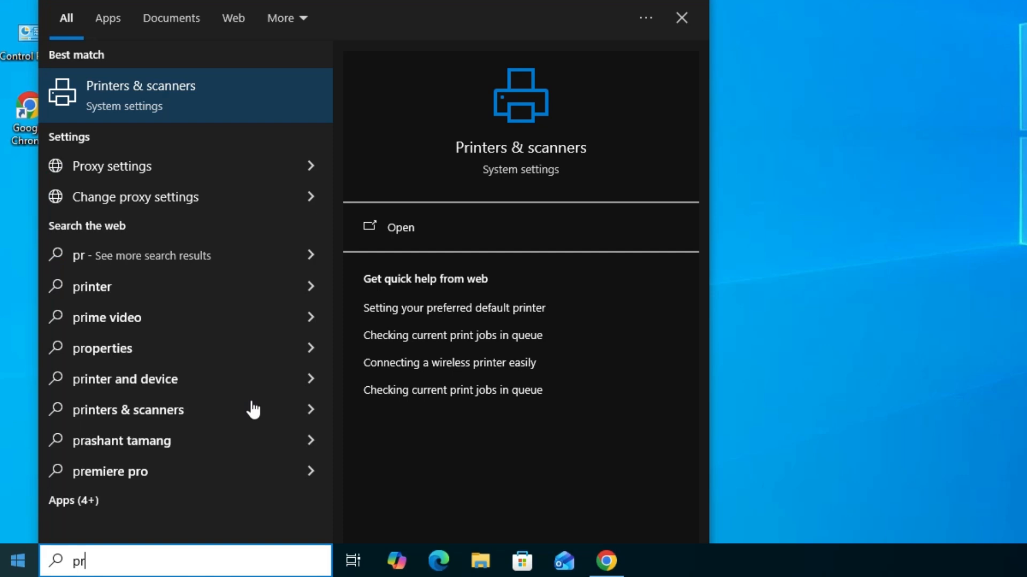
left_click(177, 114)
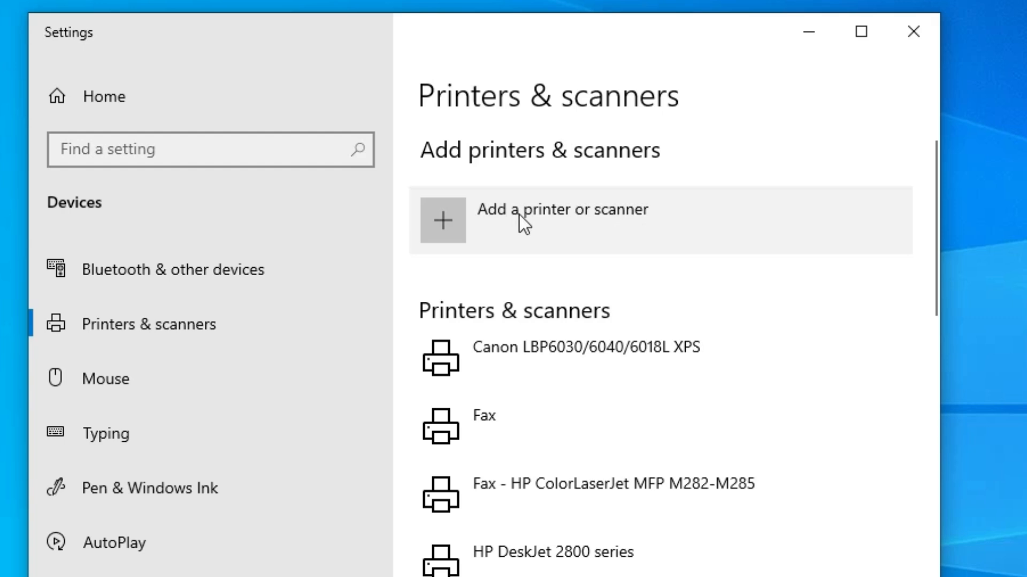
left_click(642, 228)
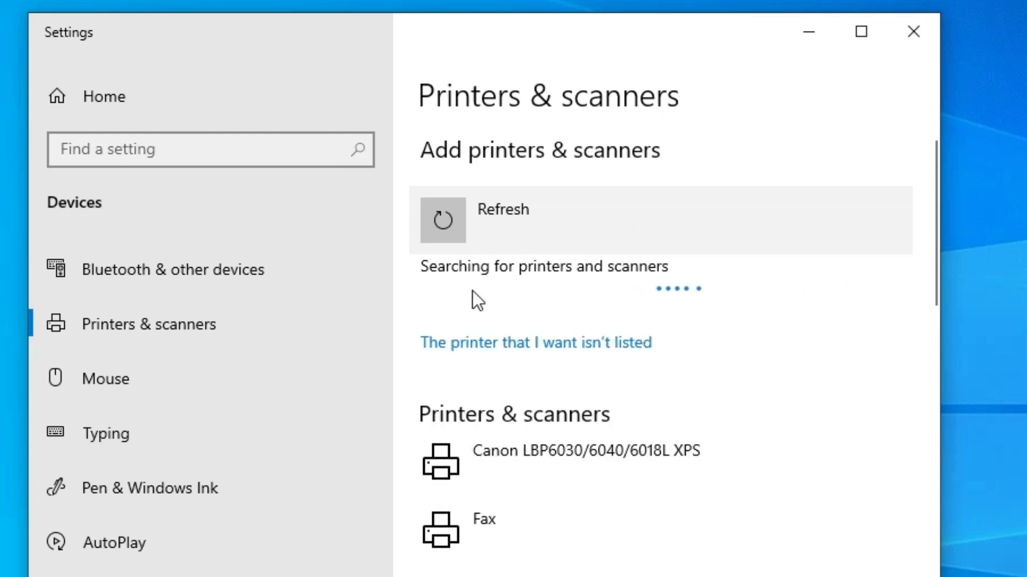
left_click(603, 354)
left_click(832, 119)
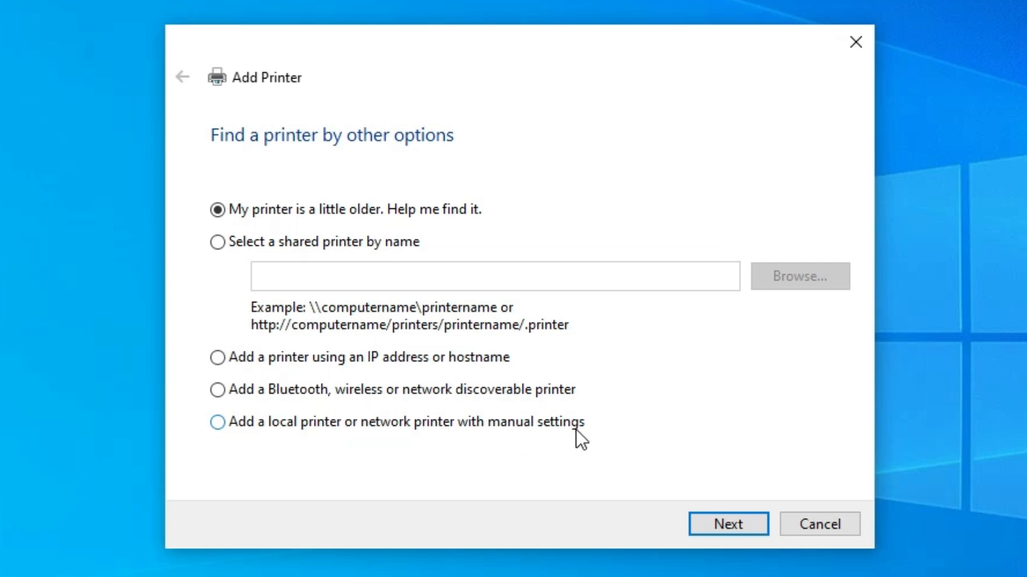
Choose to add a local printer with manual settings and use the existing port USB_001 (Local Port)
left_click(532, 422)
left_click(731, 522)
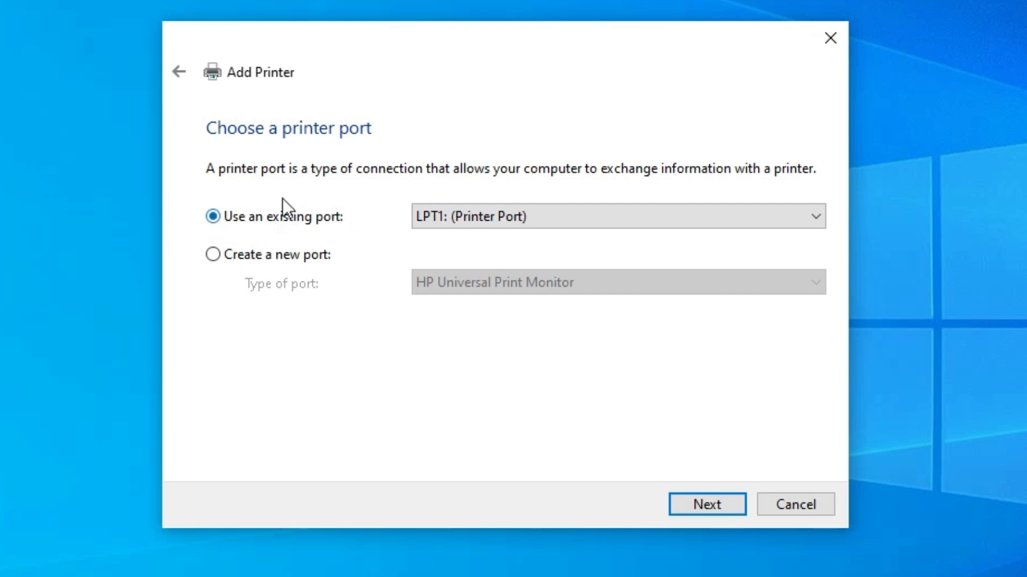
left_click(539, 224)
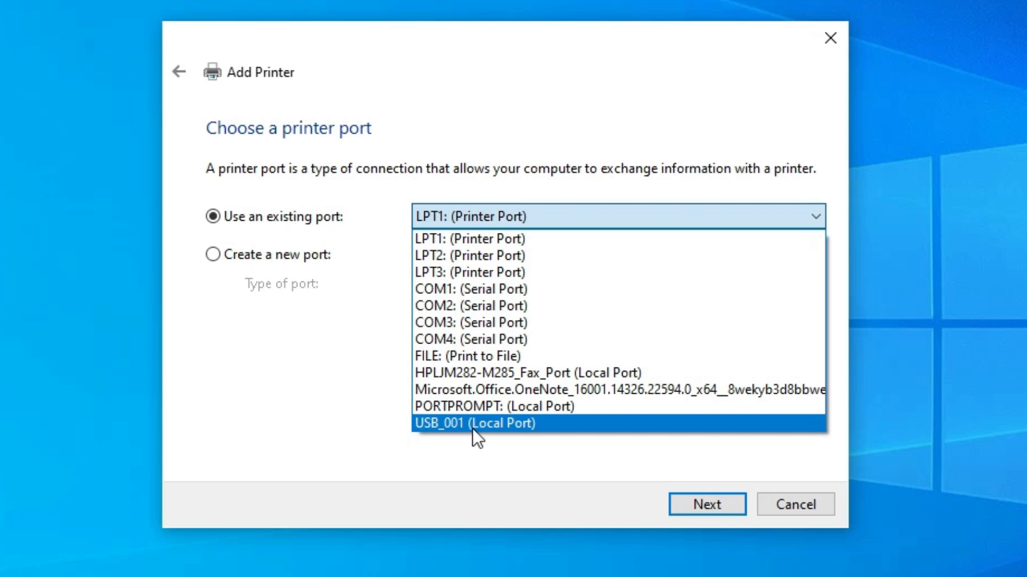
left_click(503, 425)
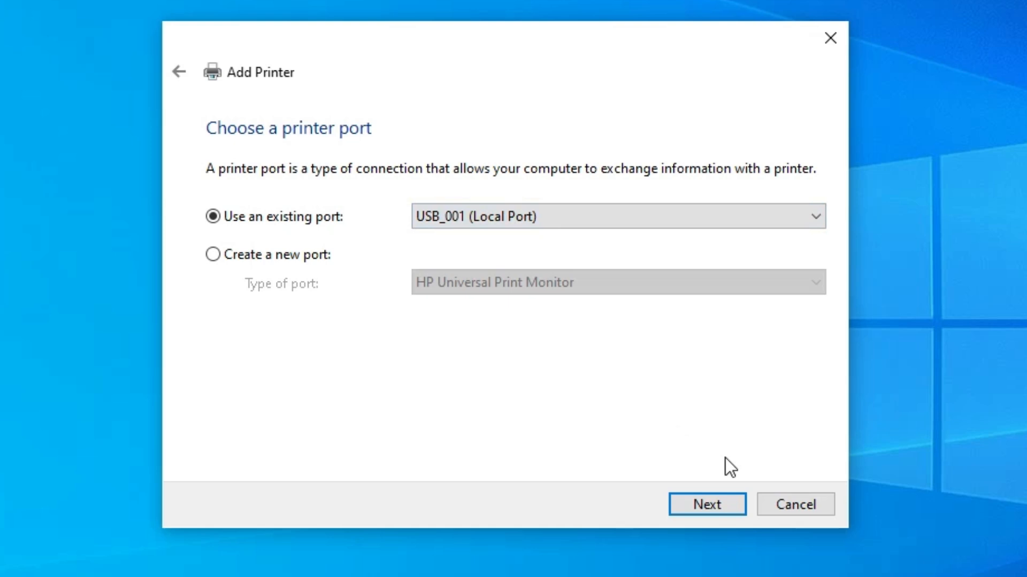
left_click(730, 503)
Load the driver from disk using shj2m in the extracted desktop folder's Printer\SPL subfolder, and select the HP Laser 103 107 108 printer
left_click(794, 423)
left_click(697, 385)
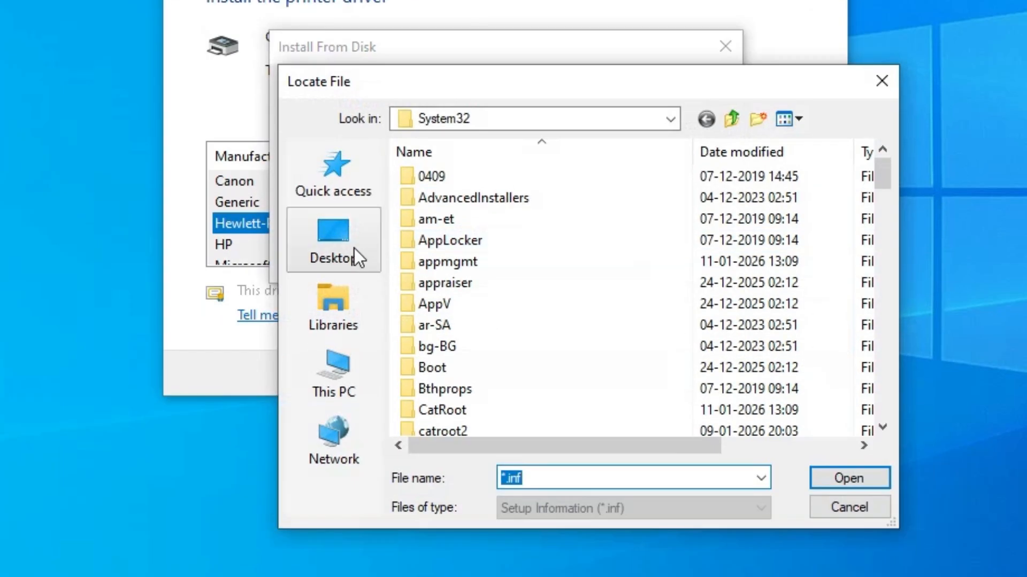
left_click(354, 249)
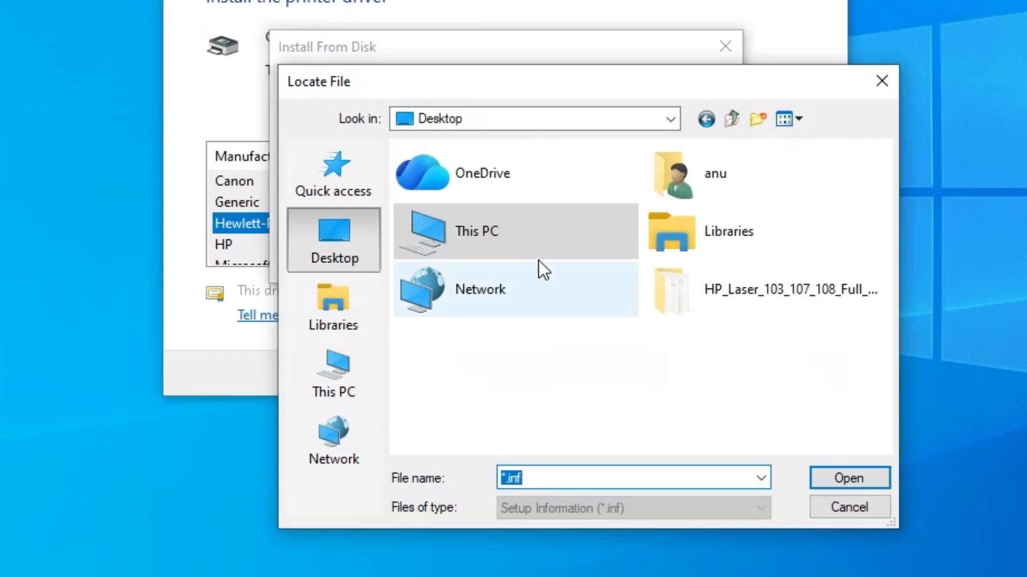
double_click(732, 294)
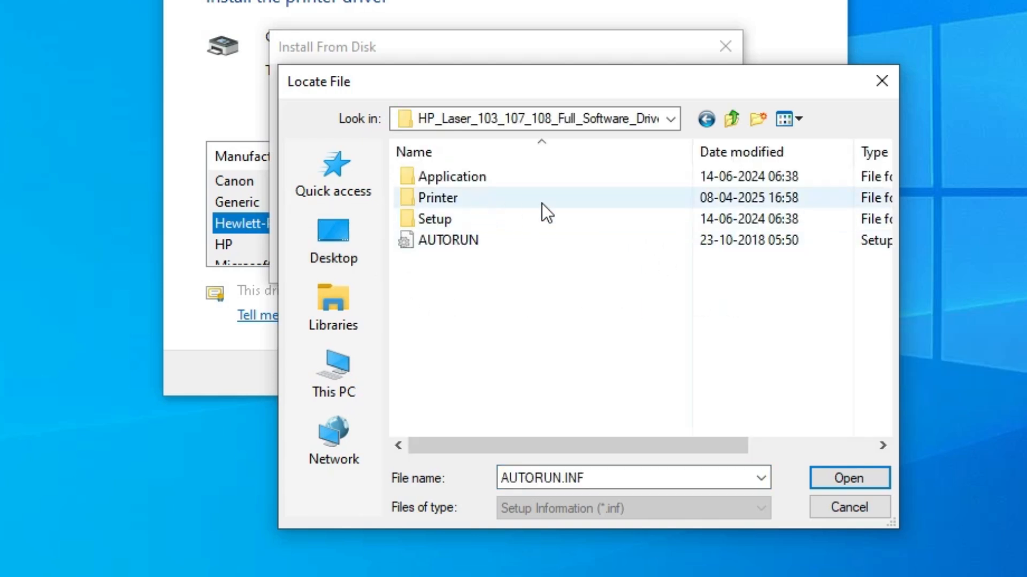
double_click(447, 200)
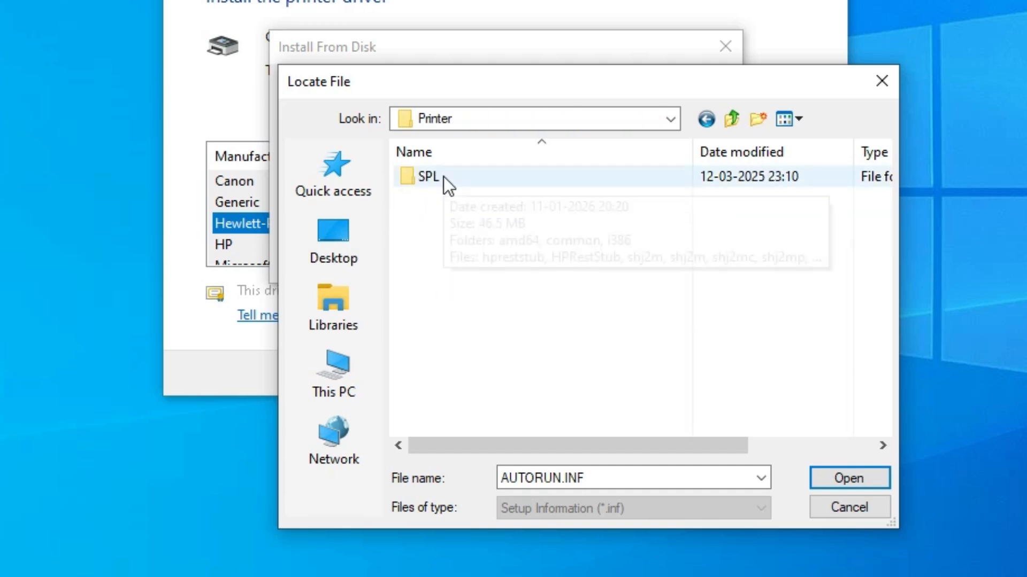
double_click(444, 177)
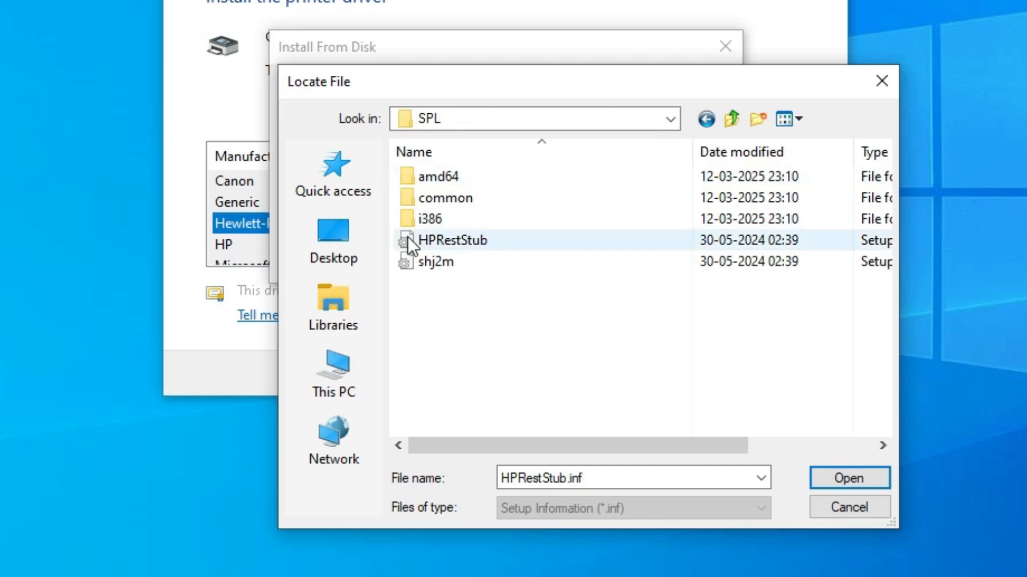
left_click(438, 267)
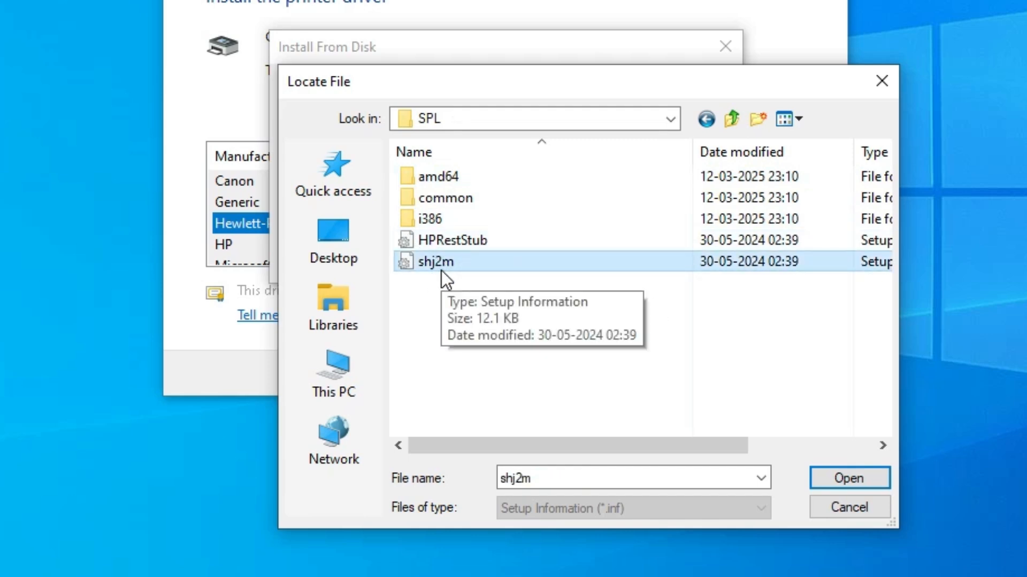
left_click(848, 479)
left_click(711, 100)
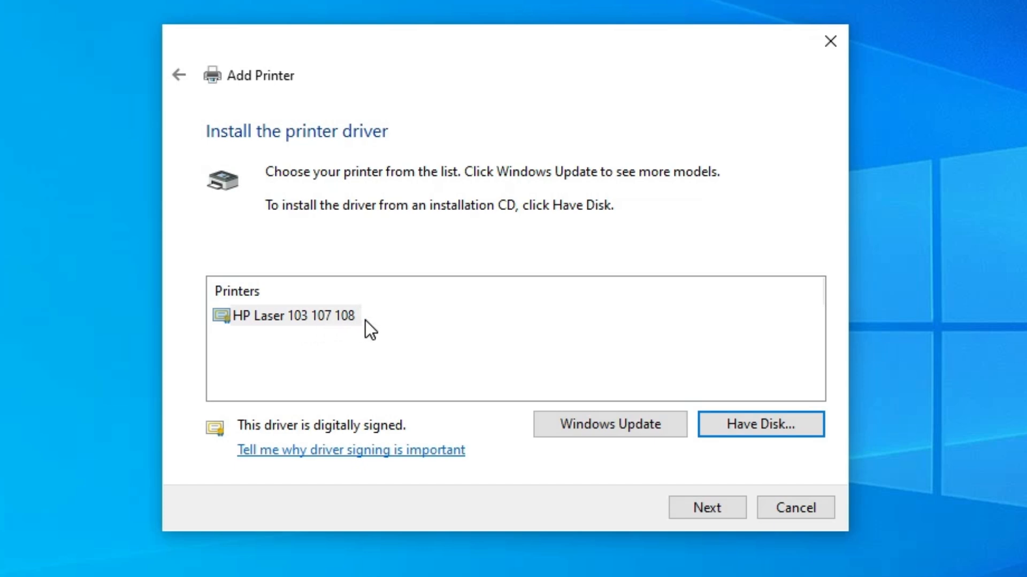
left_click(335, 314)
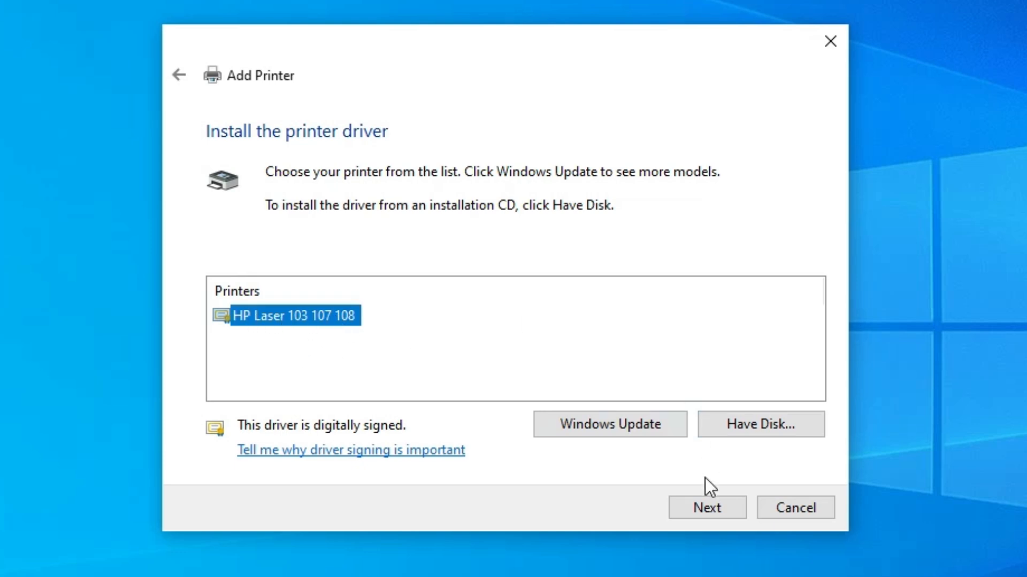
left_click(708, 504)
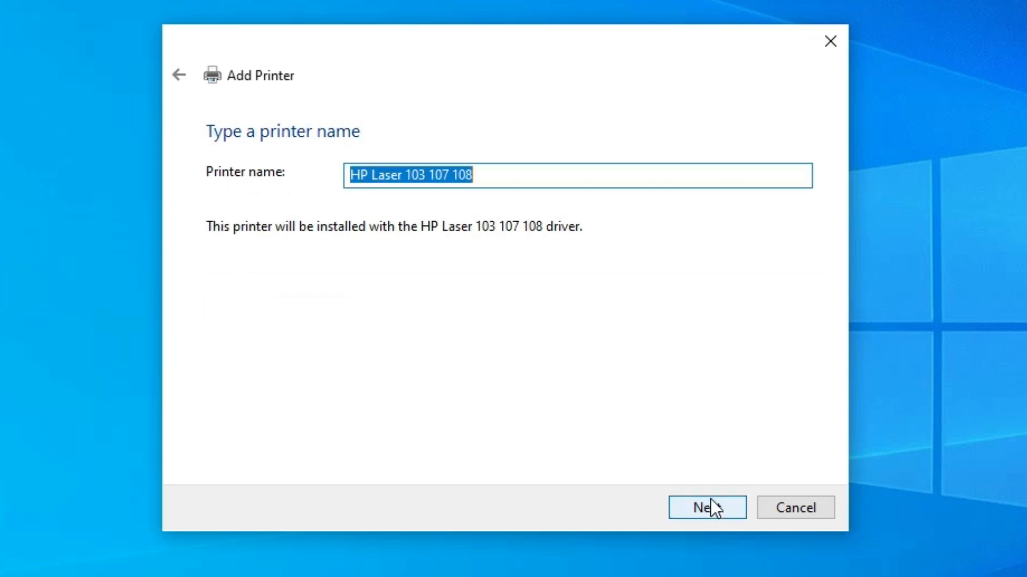
Name the printer HP Laser 108a and finish adding it without sharing it
left_click(405, 175)
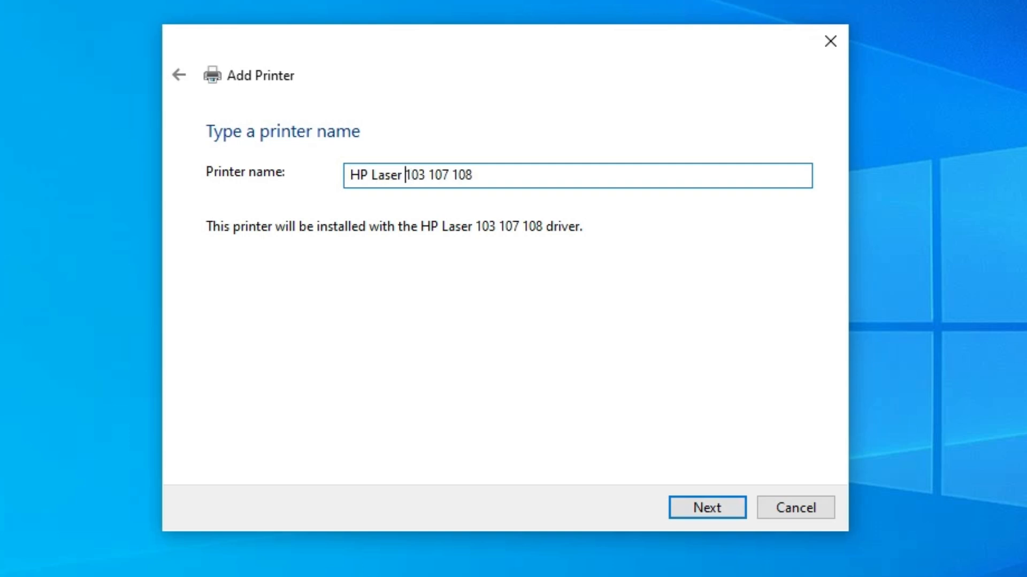
left_click_drag(449, 175, 405, 175)
key("shift+Left")
key("BackSpace")
key("End")
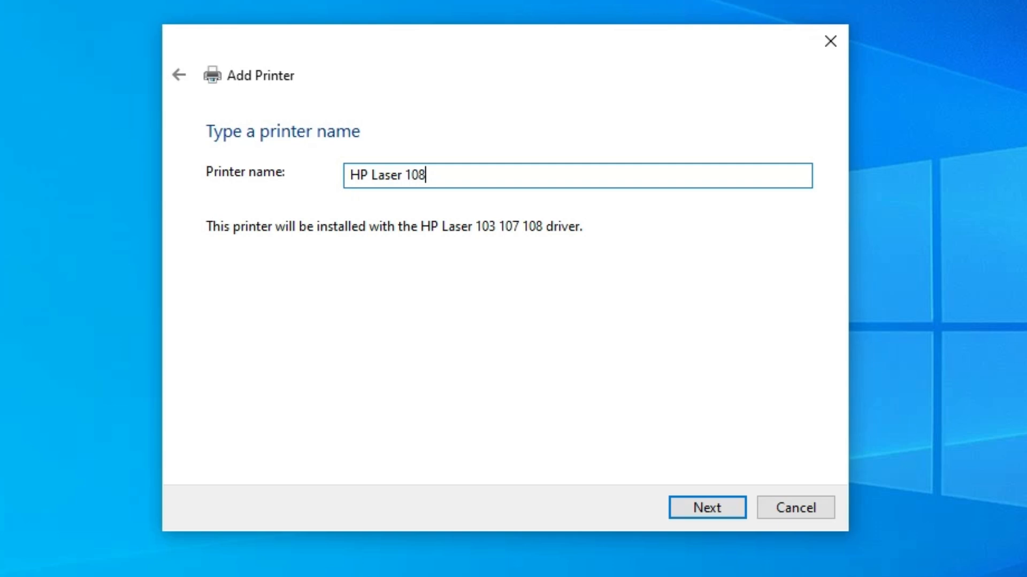
type("a")
left_click(707, 518)
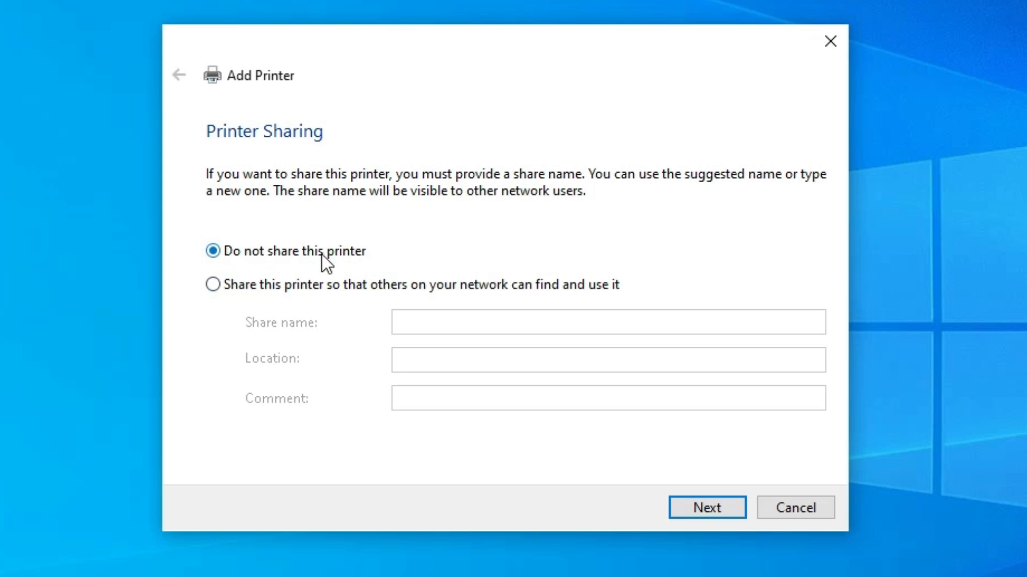
left_click(698, 503)
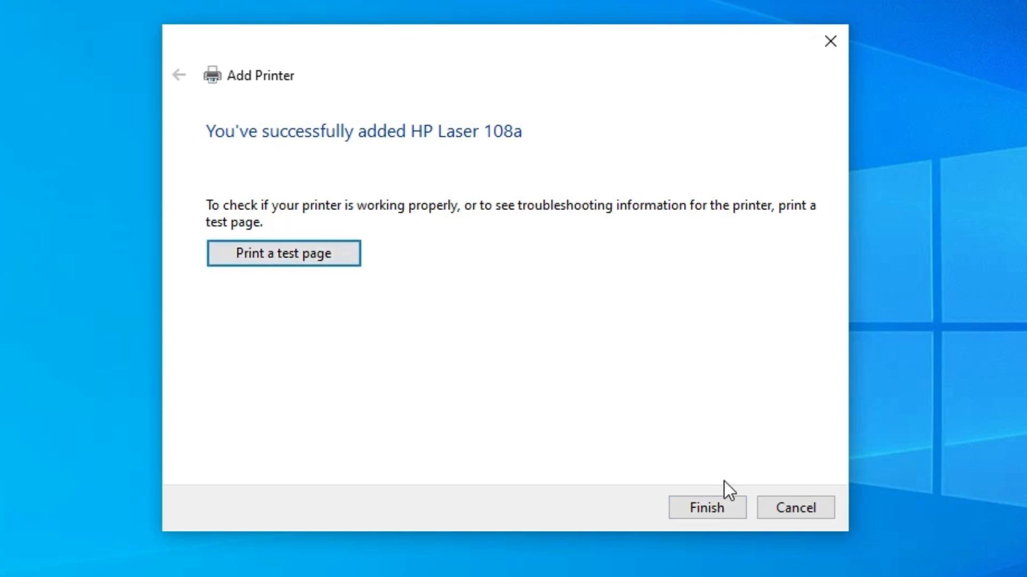
left_click(726, 505)
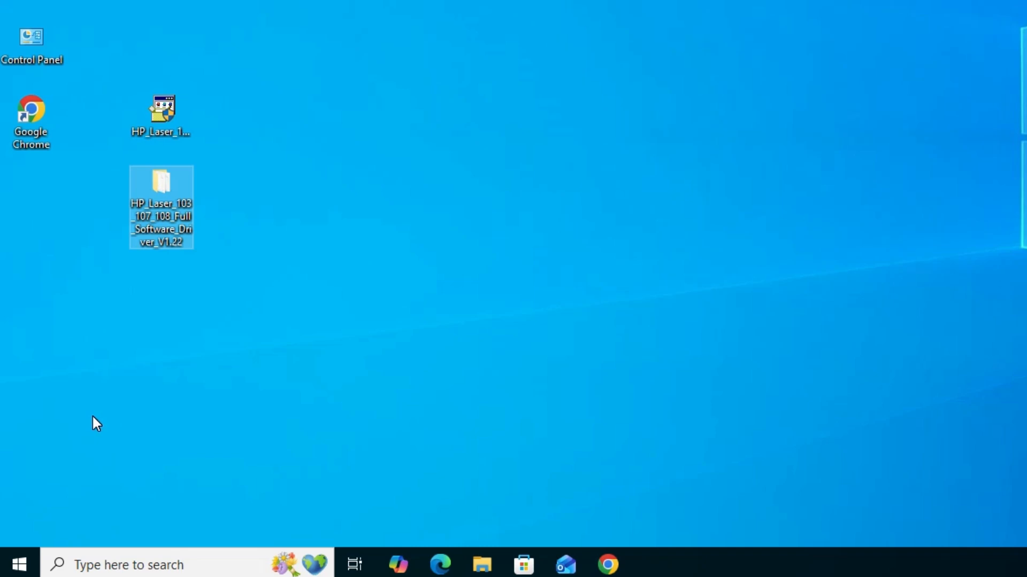
Open the Printers & scanners settings, check the device list for the HP Laser 108a and close the settings
left_click(20, 564)
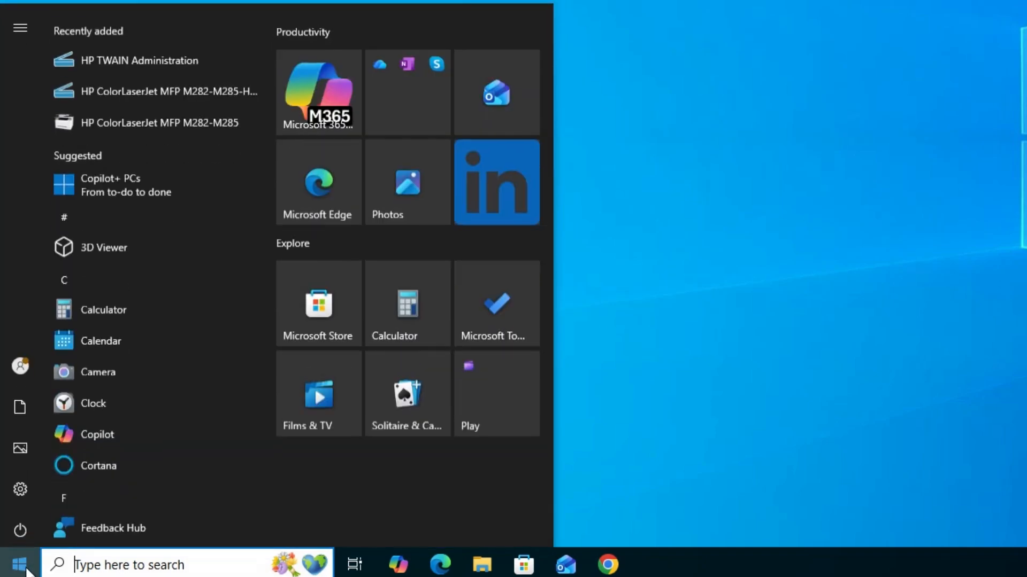
type("pr")
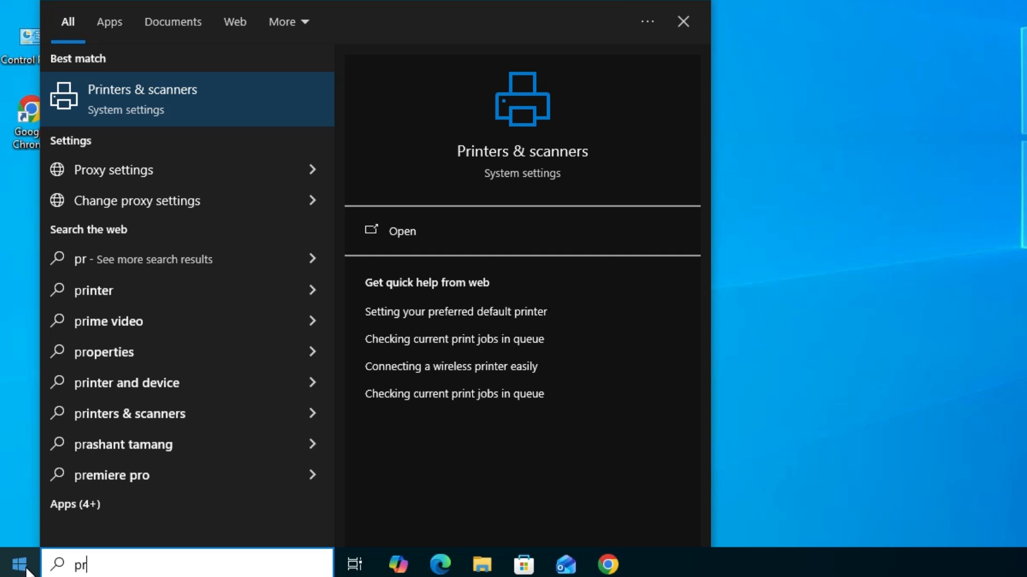
left_click(169, 117)
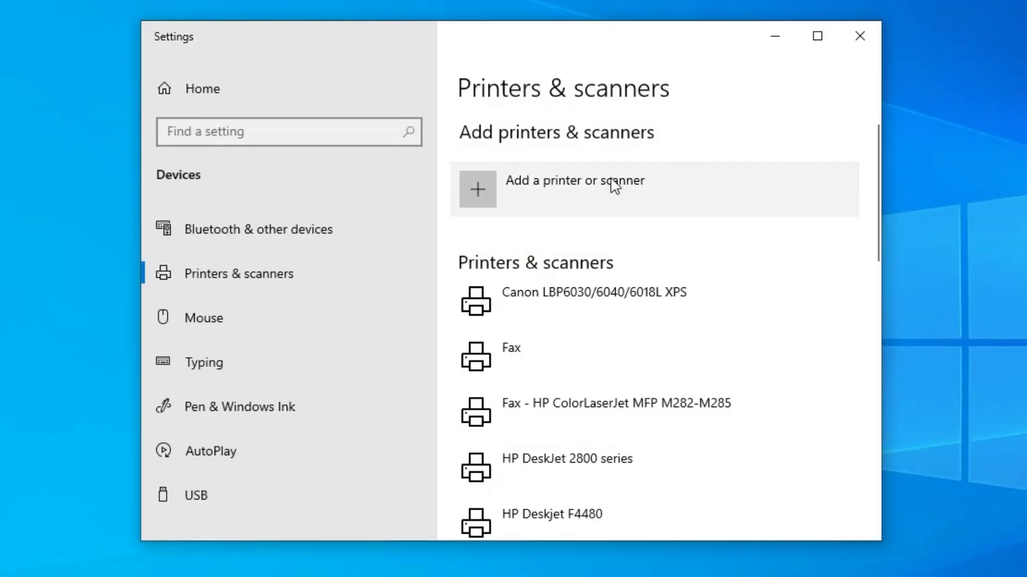
scroll(743, 326, "down", 3)
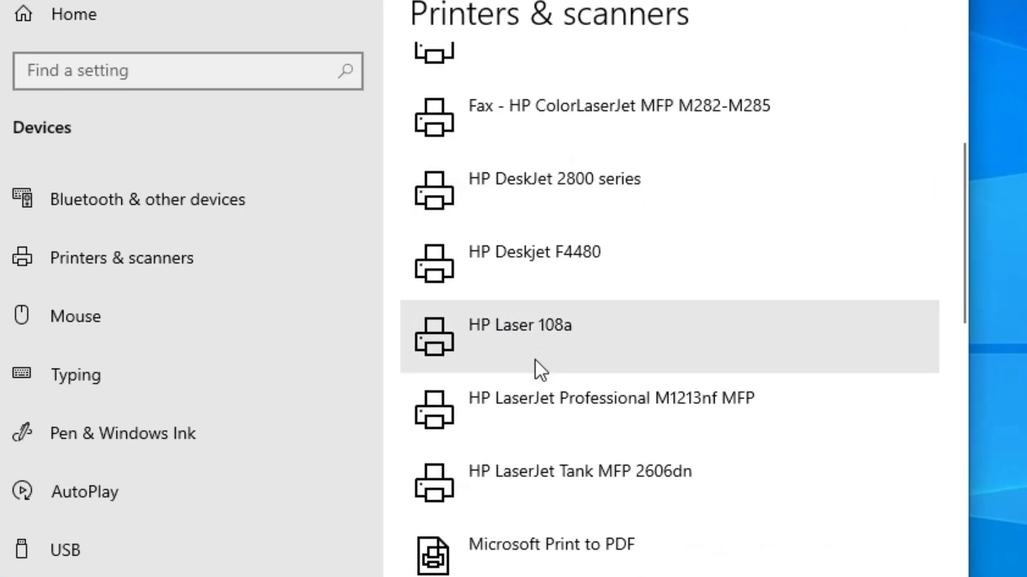
scroll(551, 356, "down", 1)
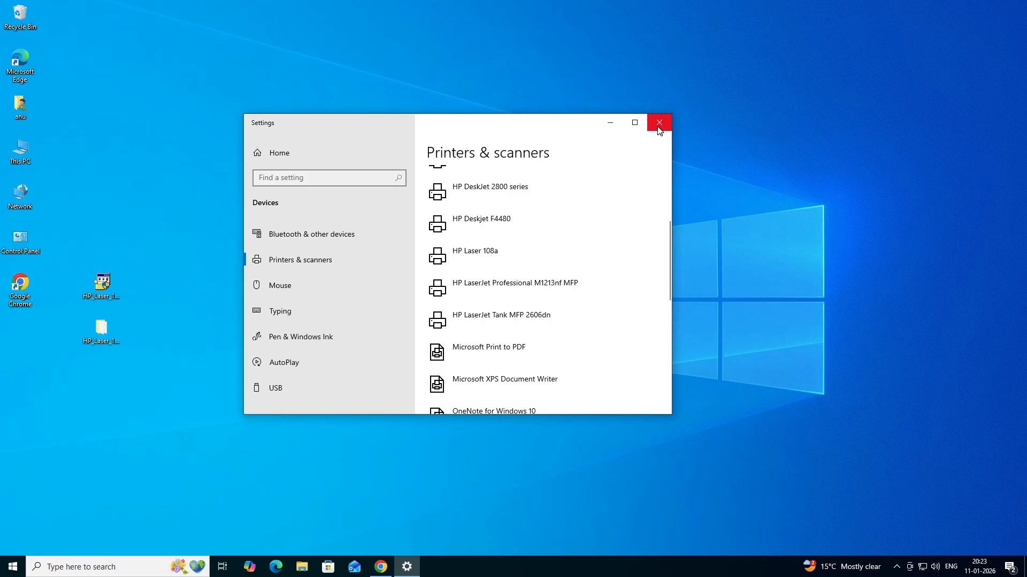
left_click(657, 124)
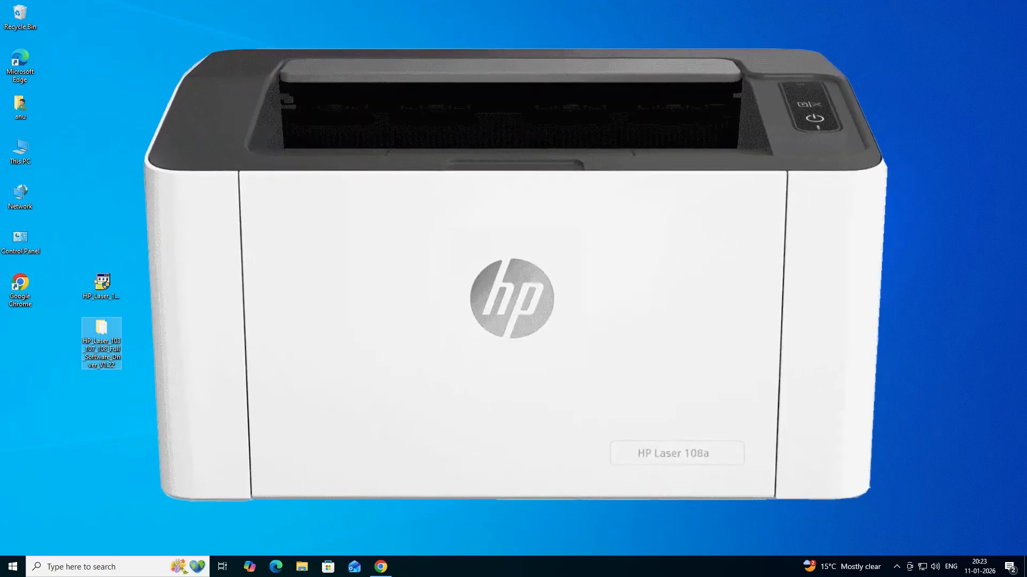